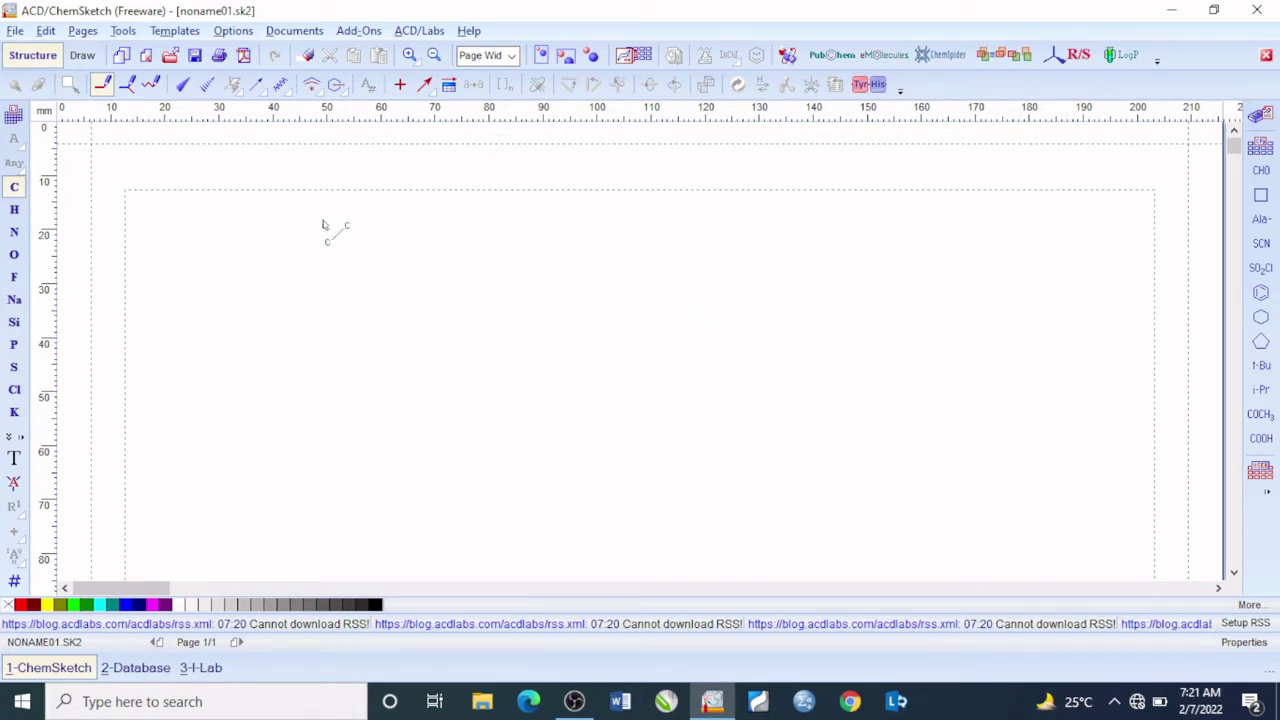
# - Switch back and forth between the drawing and structure workspaces, ending in structure mode
pyautogui.click(83, 56)
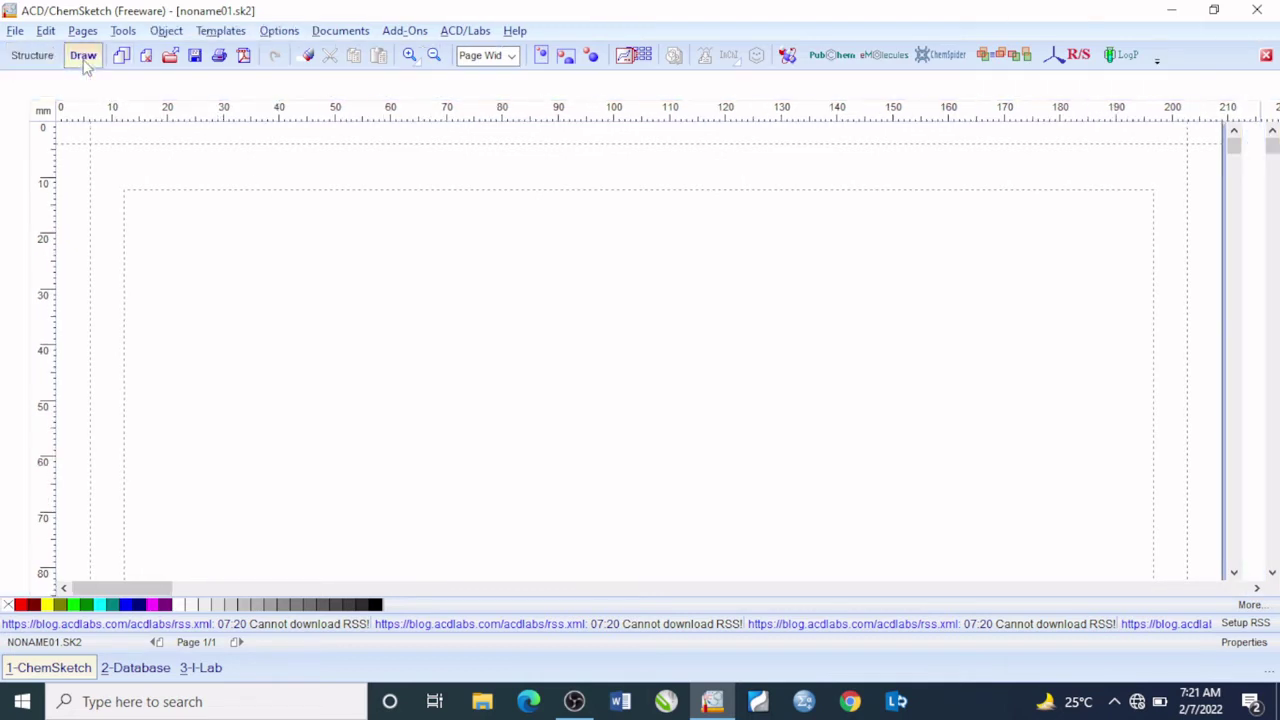
pyautogui.click(34, 56)
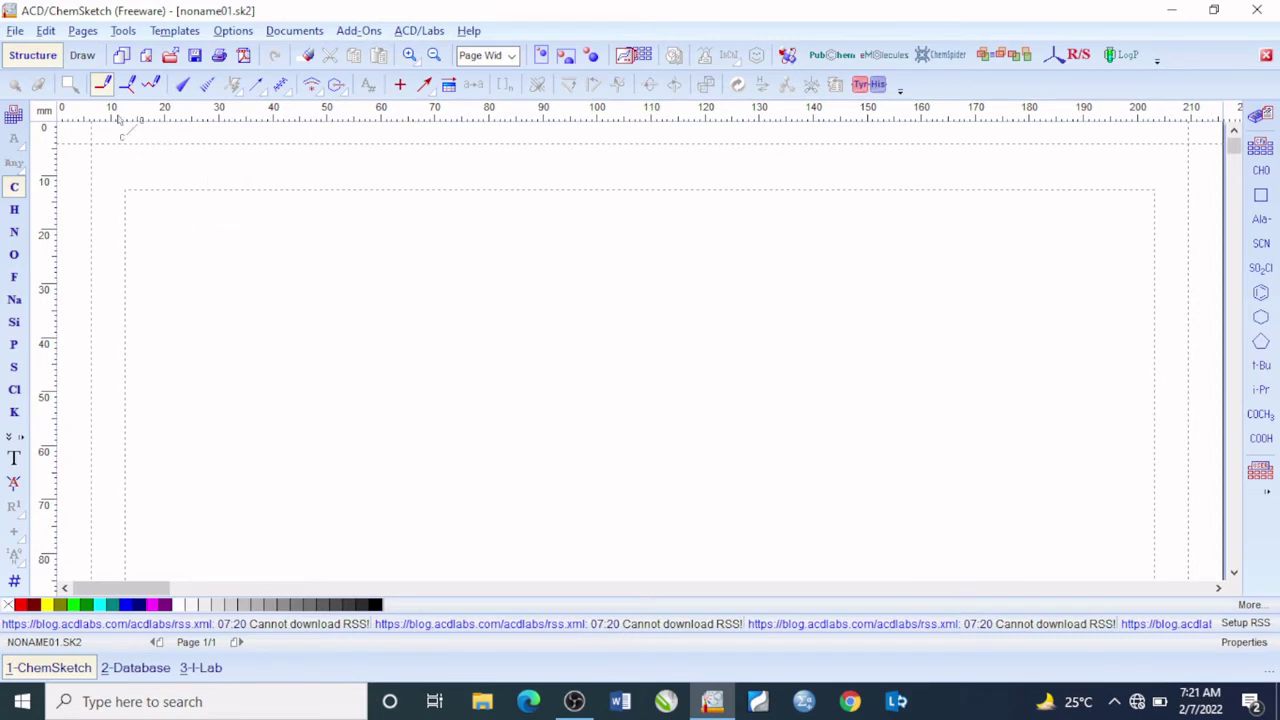
pyautogui.click(81, 62)
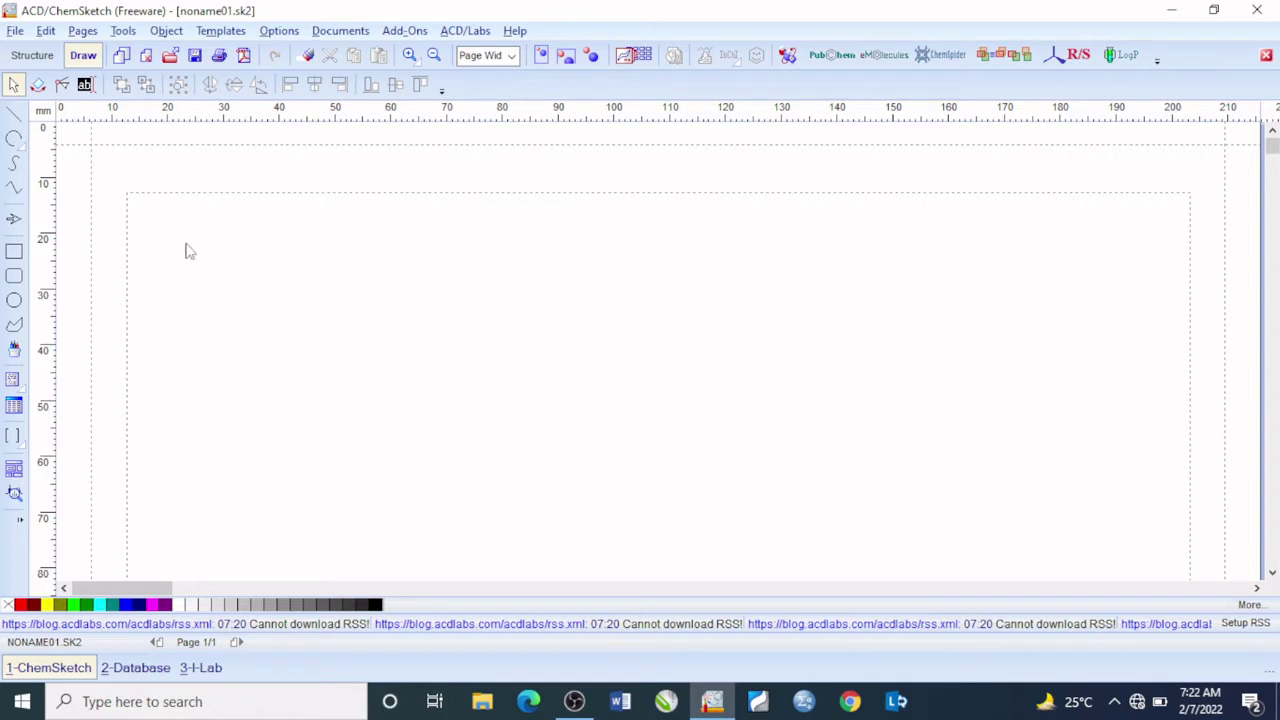
pyautogui.click(46, 58)
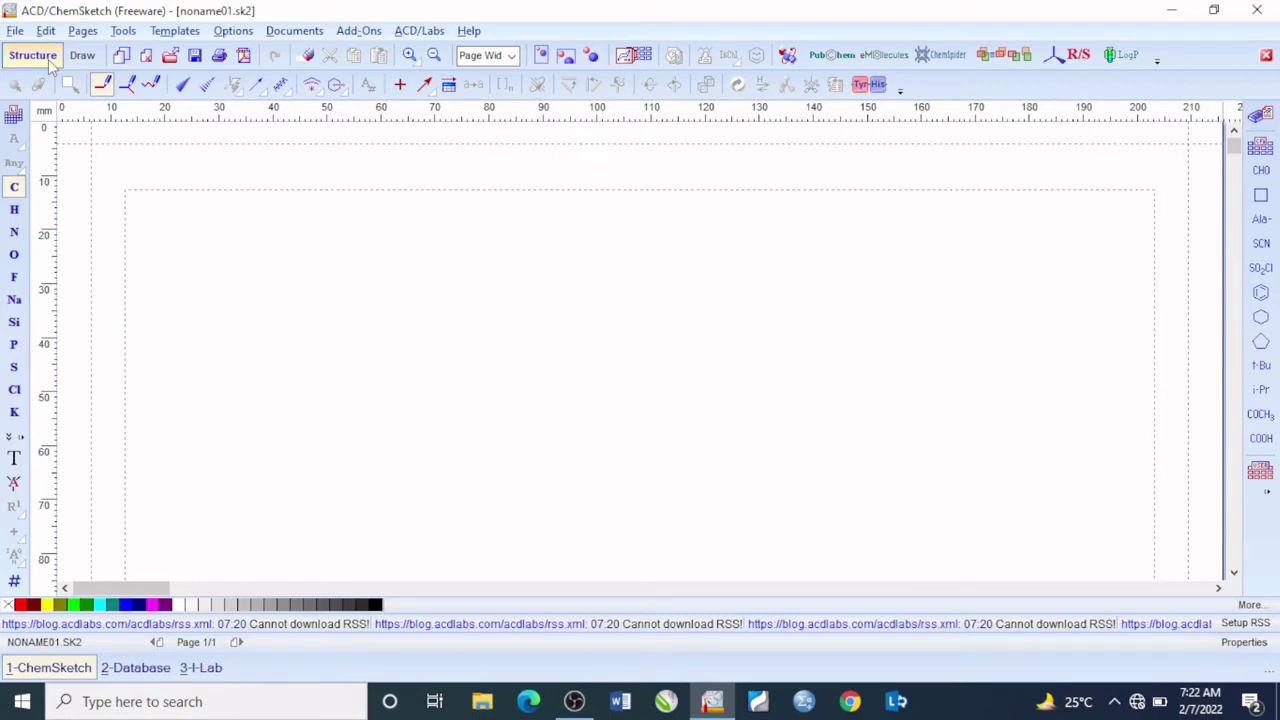
pyautogui.click(77, 56)
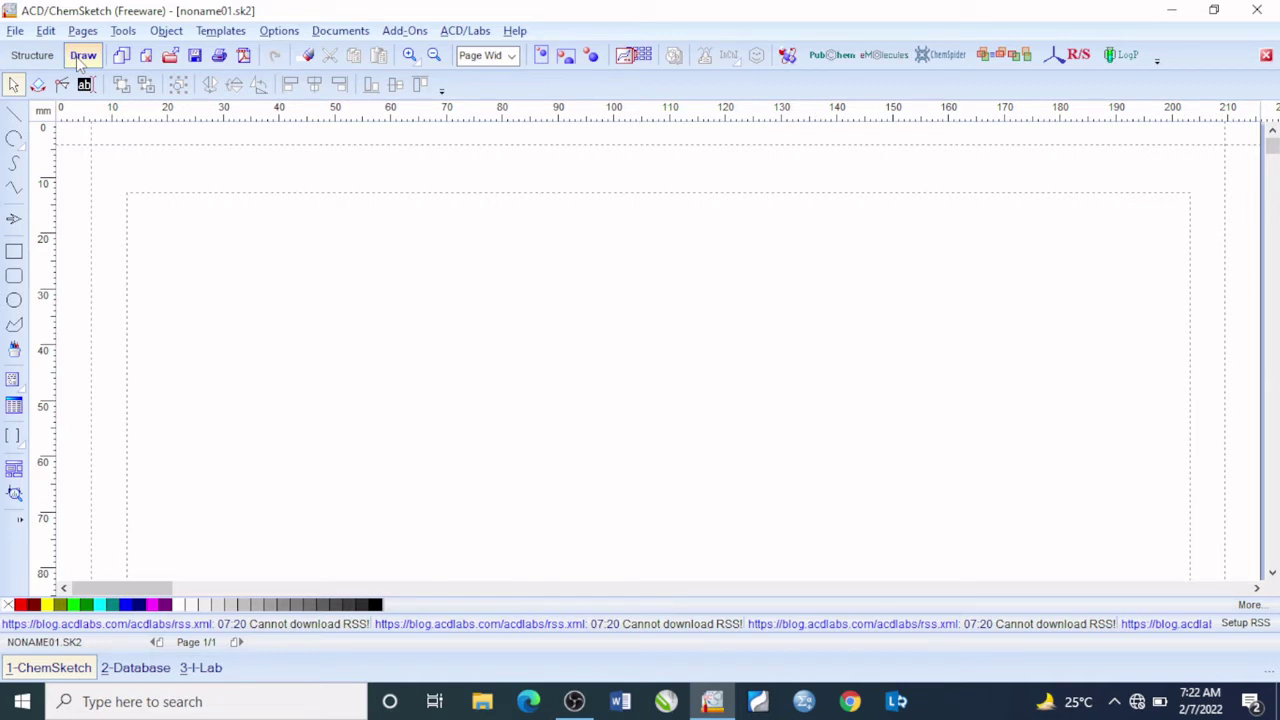
pyautogui.click(18, 56)
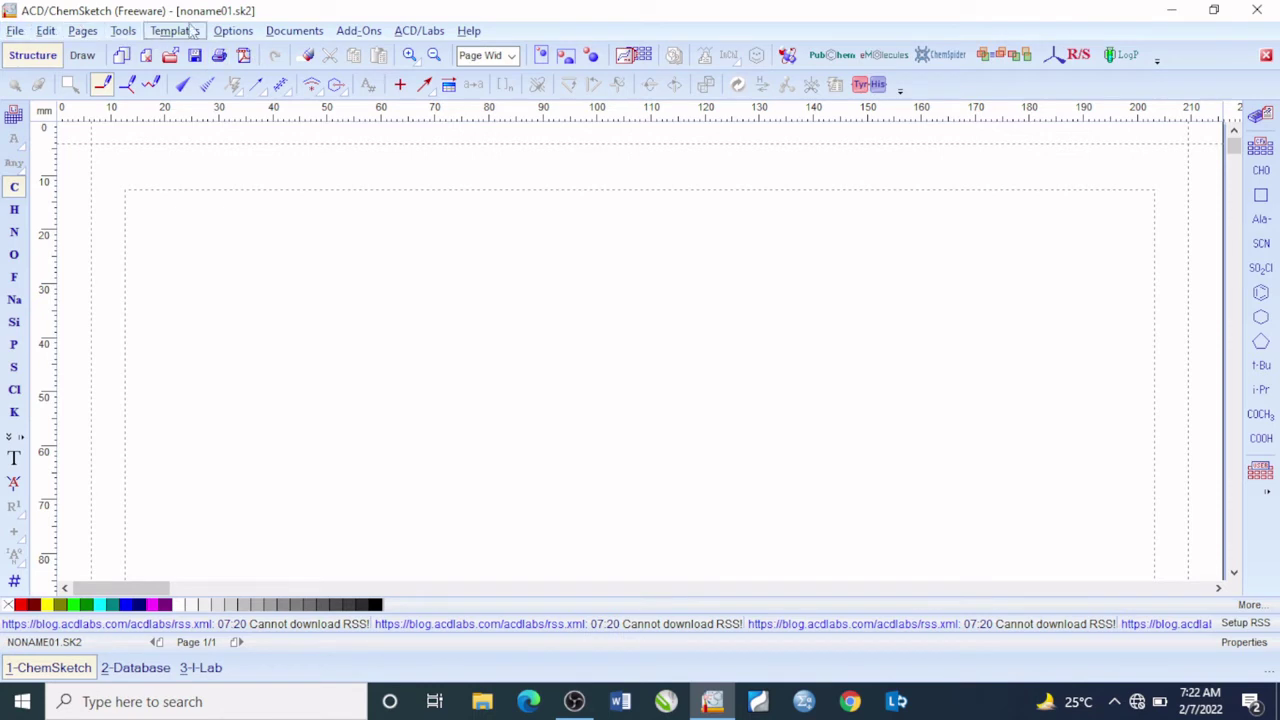
# - Browse the file, edit and tools menus, then place a single CH4 carbon mid-page
pyautogui.click(18, 32)
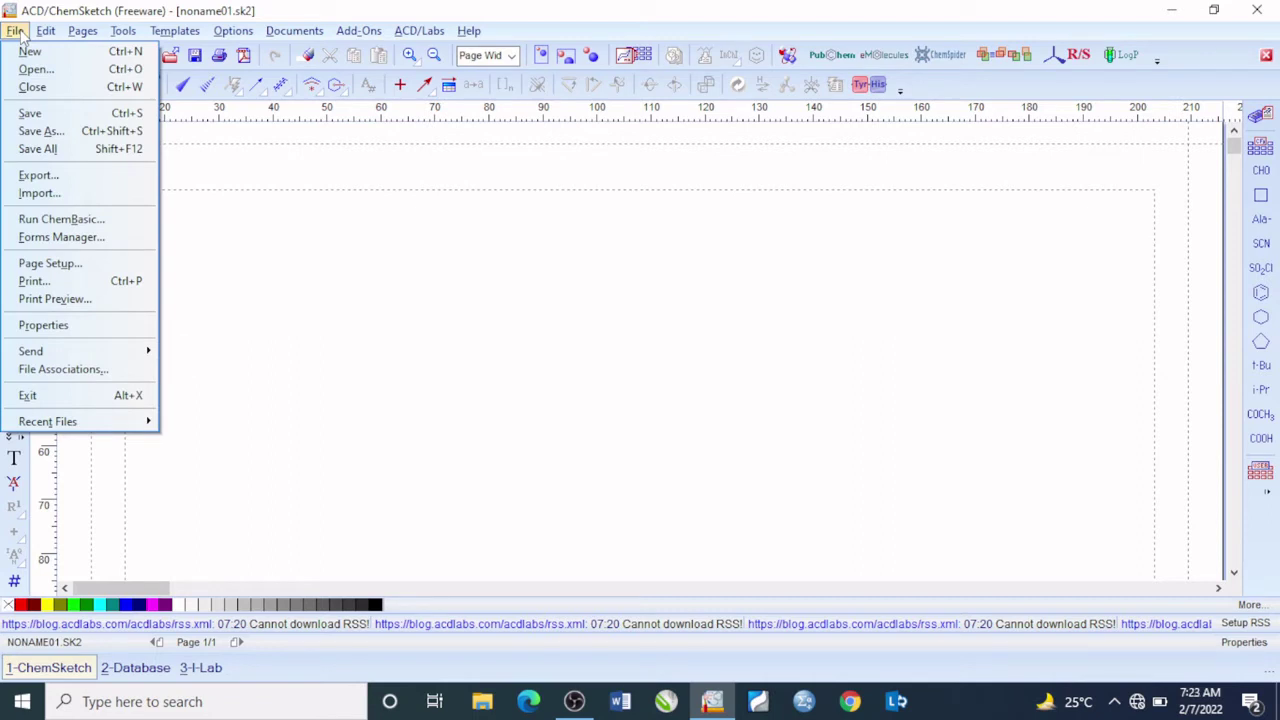
pyautogui.click(18, 32)
pyautogui.click(46, 31)
pyautogui.moveTo(15, 31)
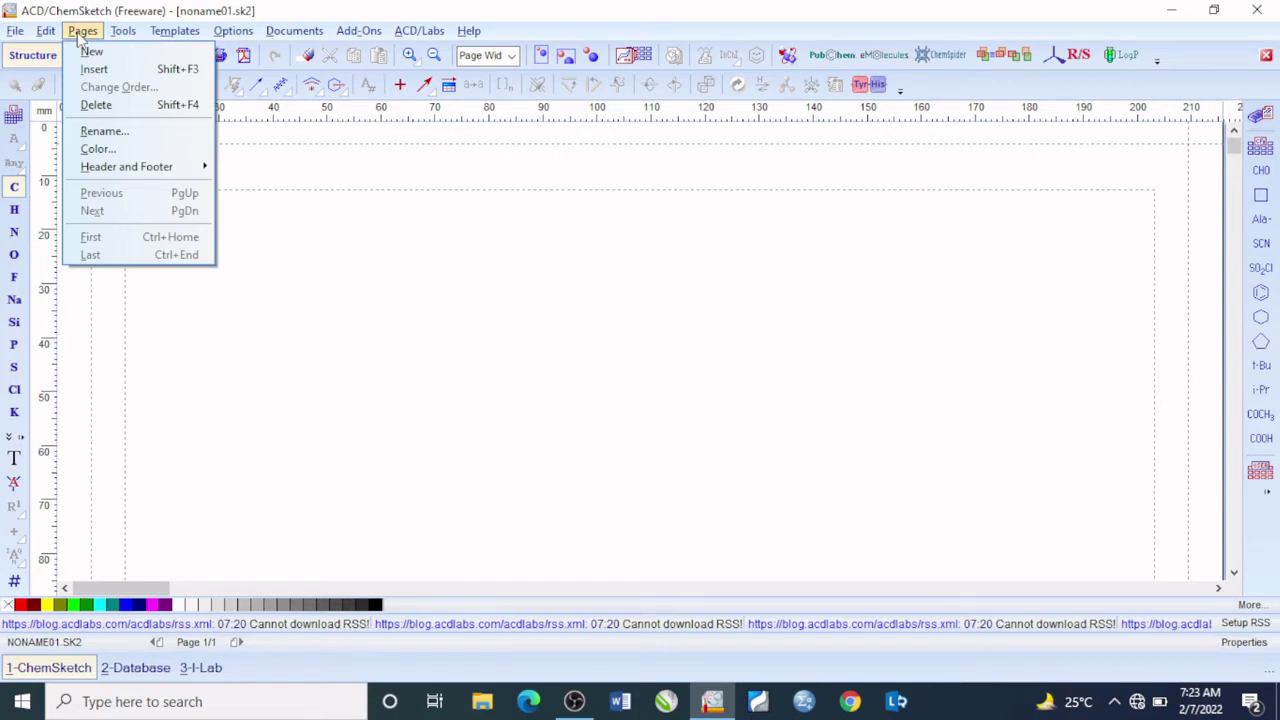
pyautogui.click(128, 33)
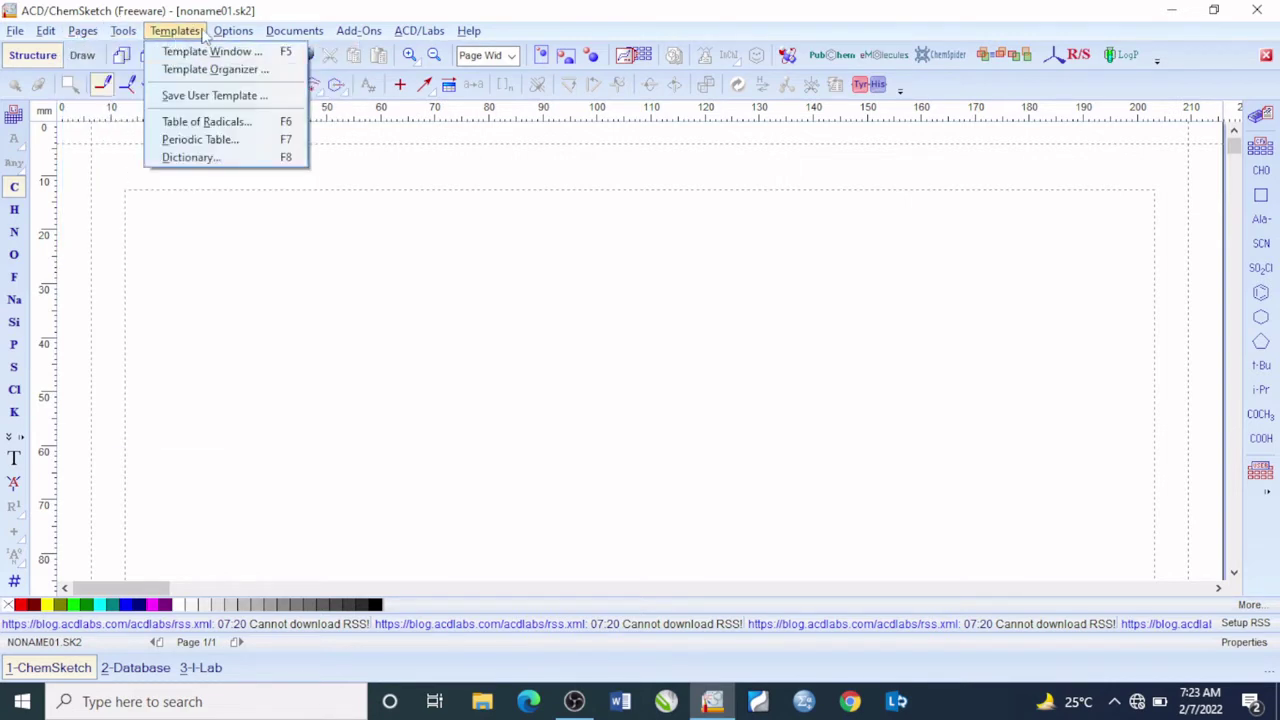
pyautogui.moveTo(233, 30)
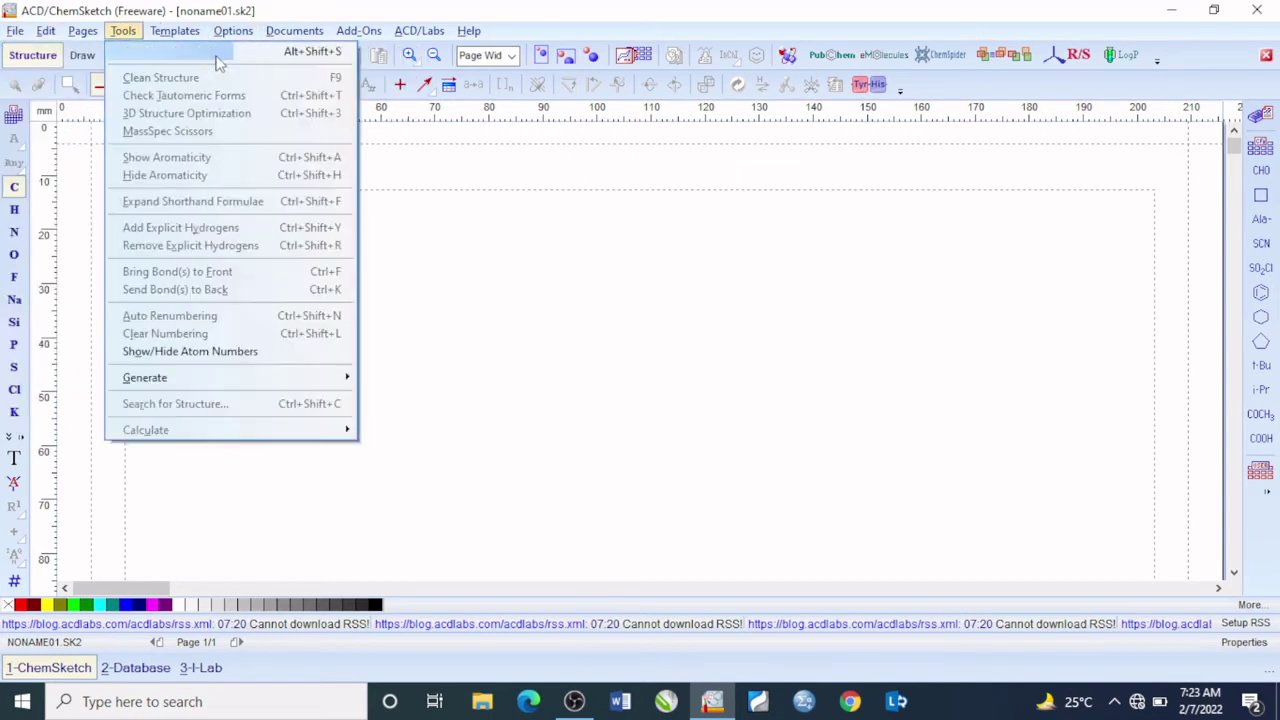
pyautogui.click(508, 307)
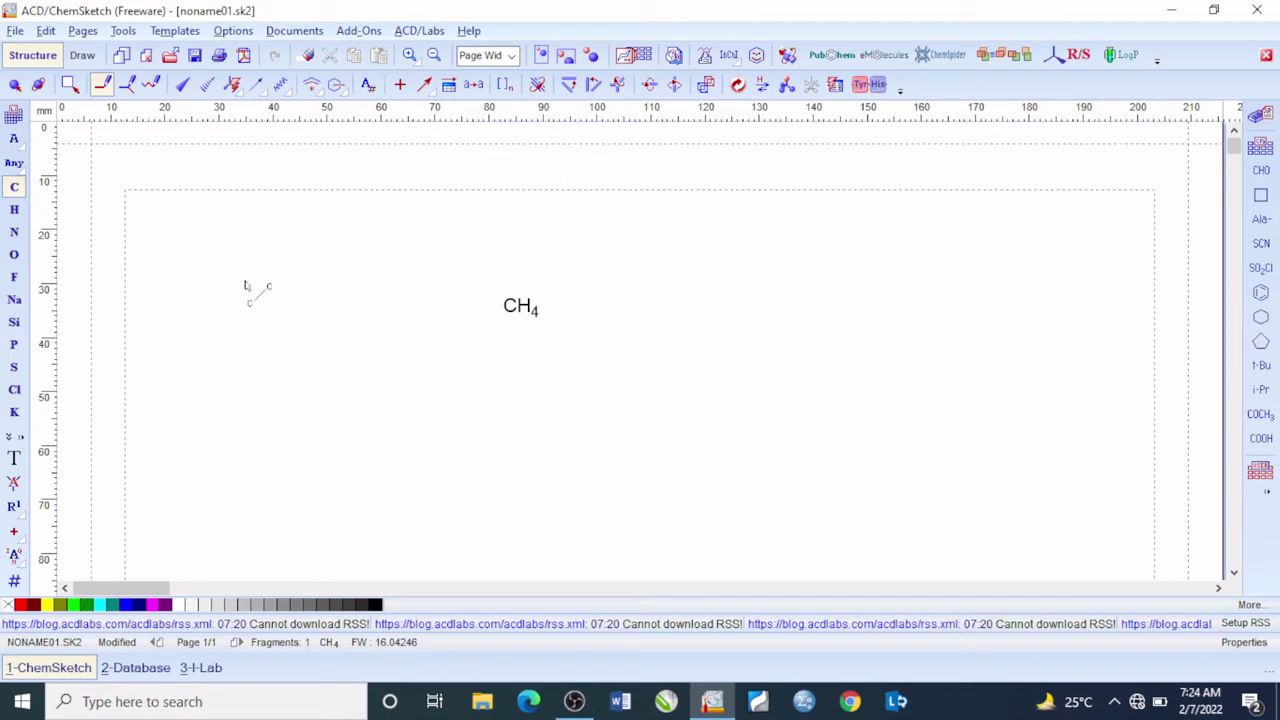
pyautogui.click(14, 114)
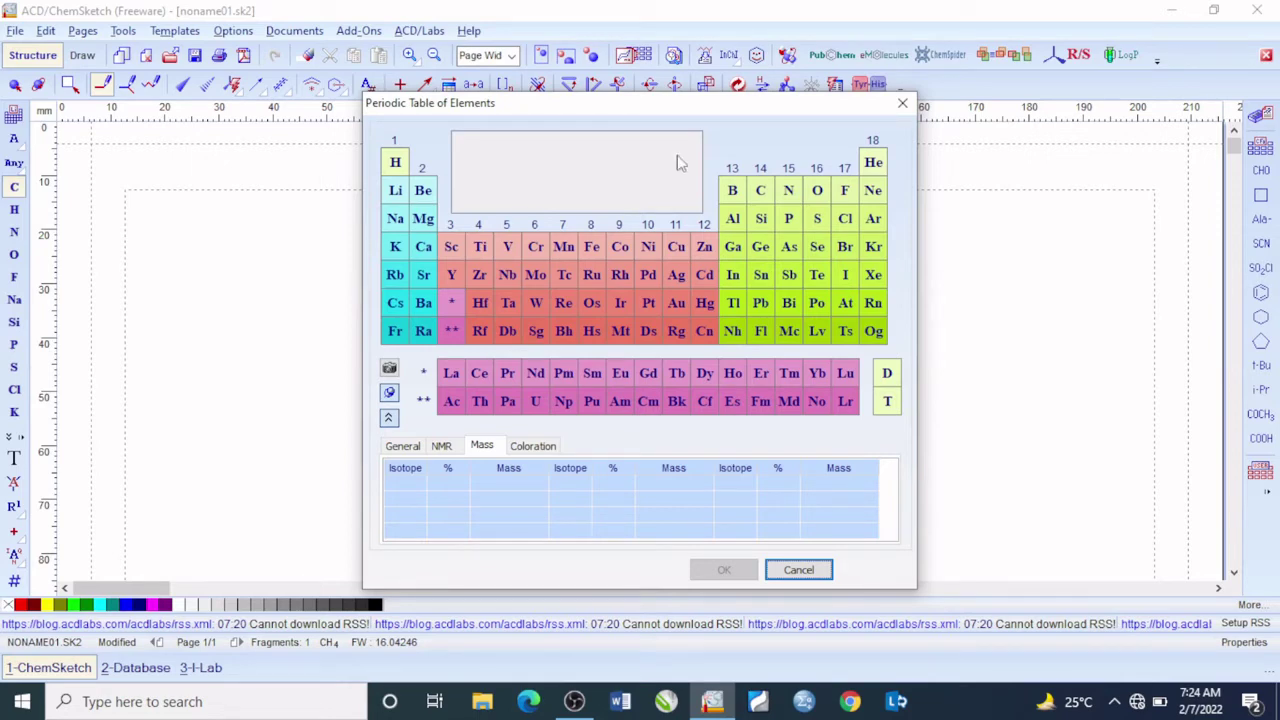
pyautogui.click(903, 105)
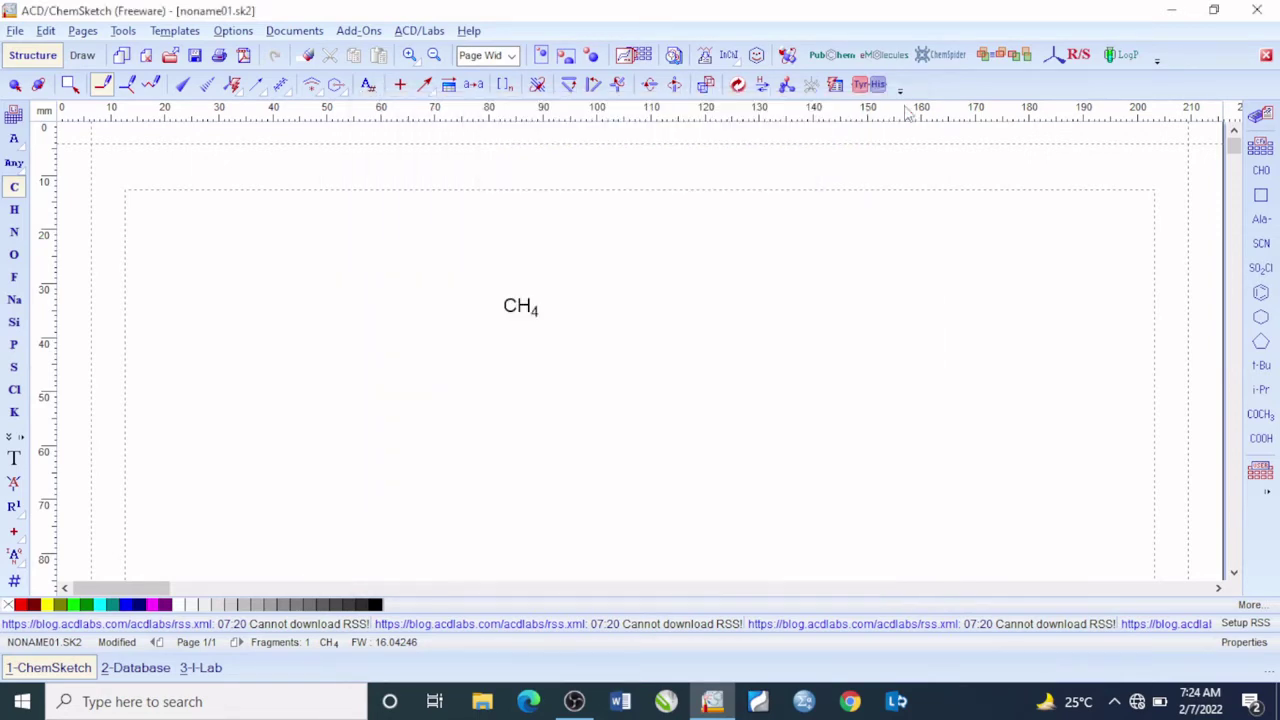
pyautogui.click(1259, 152)
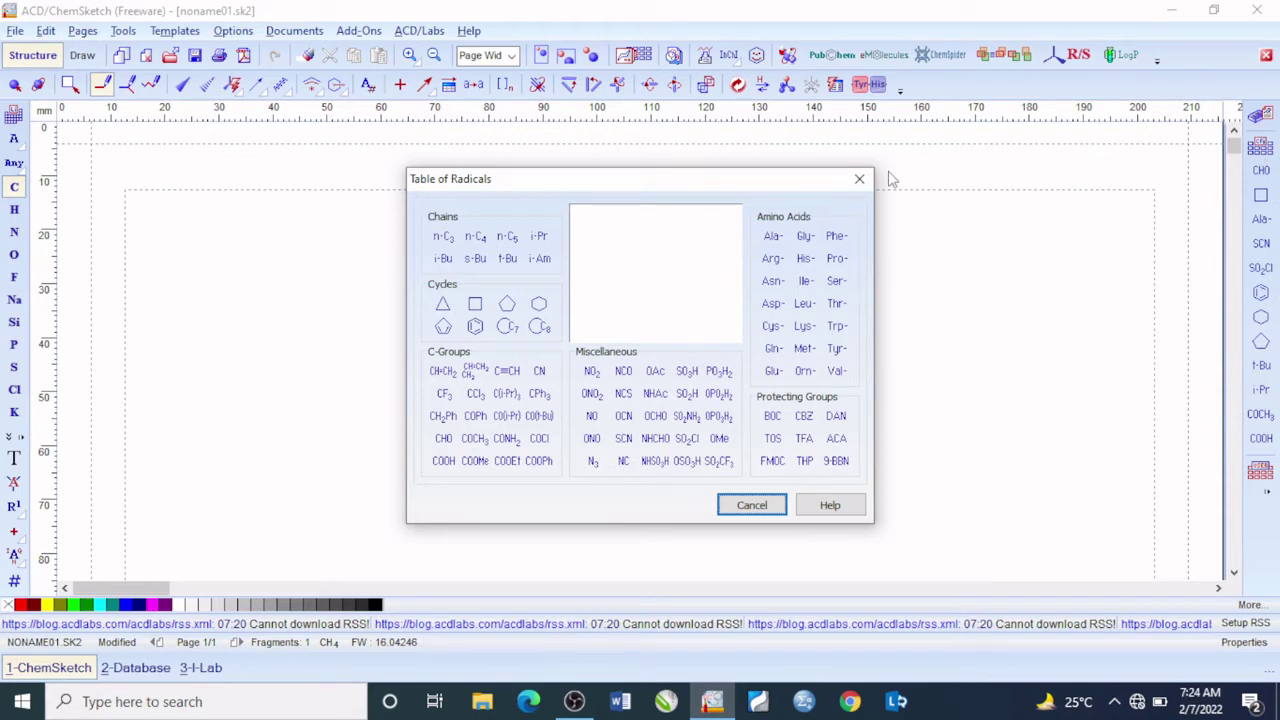
pyautogui.click(858, 180)
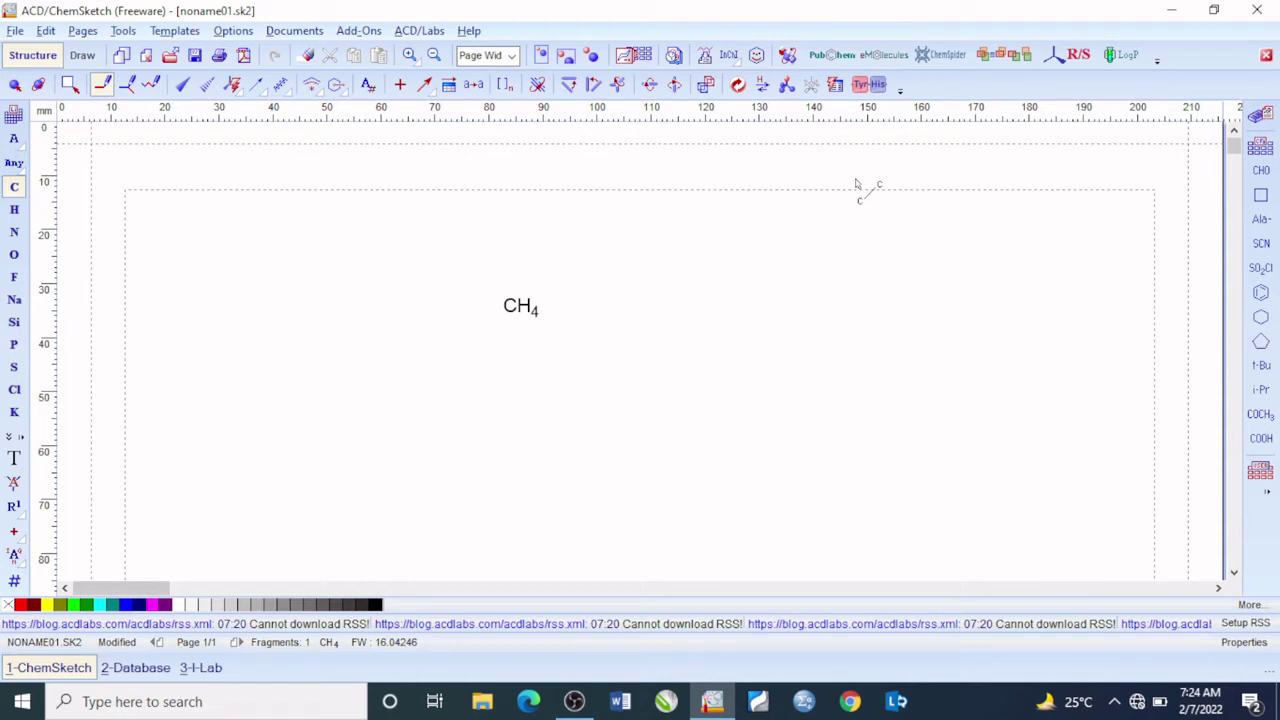
# - Open the toolbar's Show Buttons list of structure tools, close it, and reopen it
pyautogui.click(899, 93)
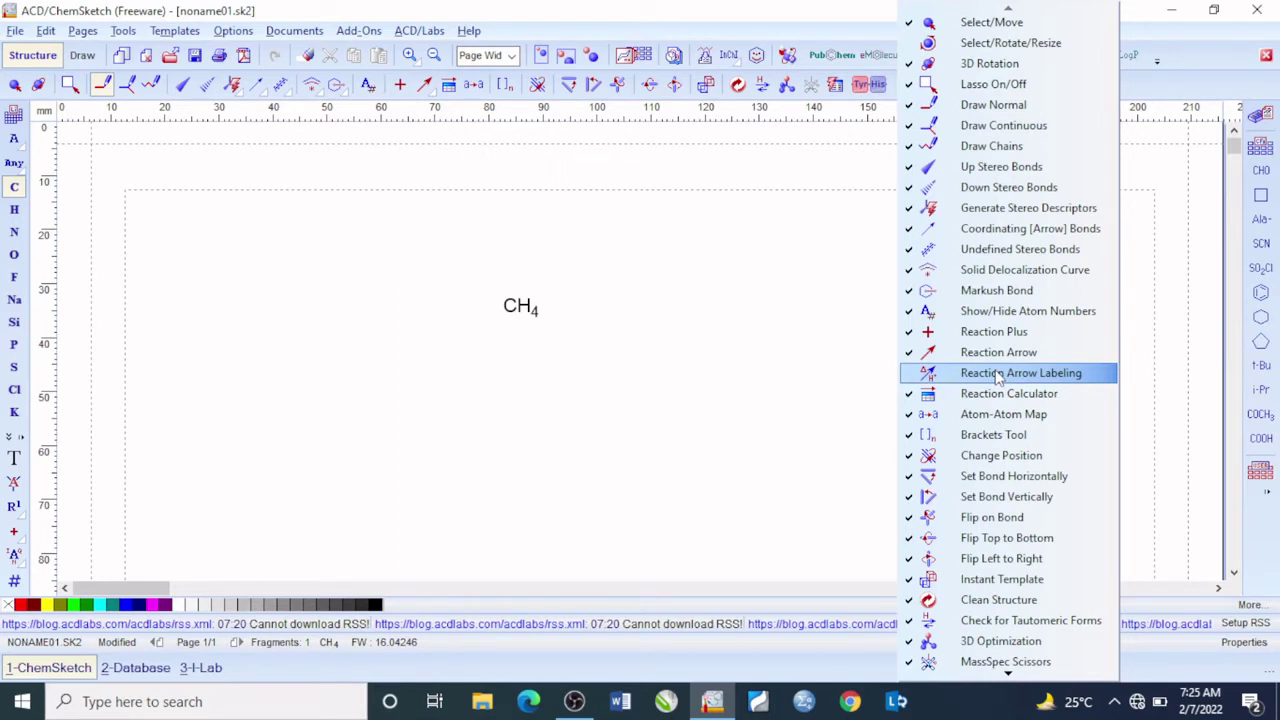
pyautogui.click(1157, 90)
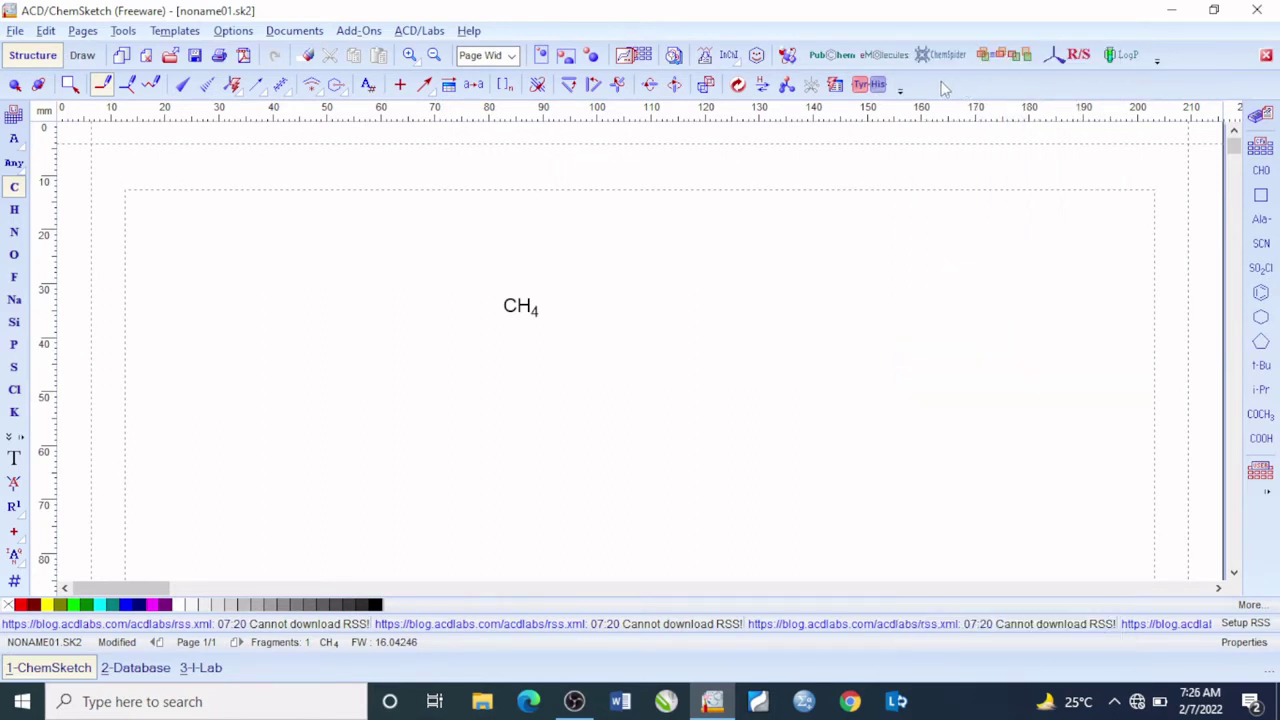
pyautogui.click(900, 89)
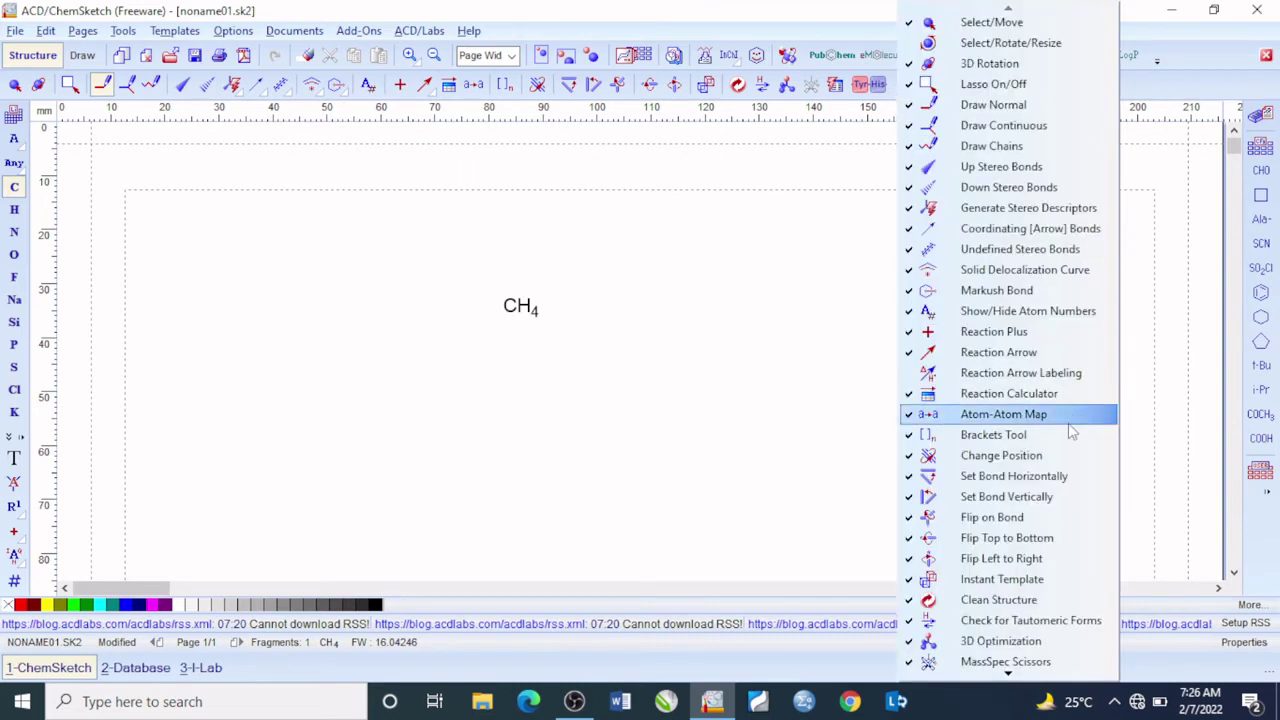
pyautogui.moveTo(1008, 674)
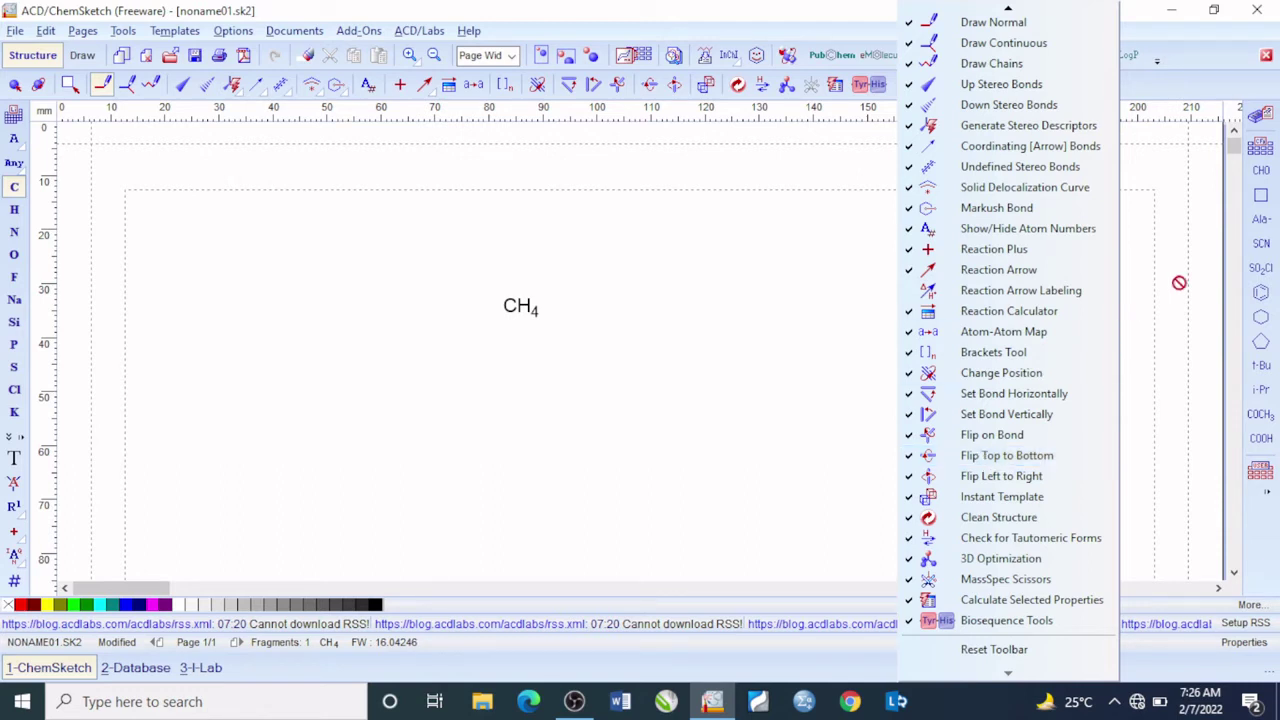
# - Place a second CH4 near the right edge, then show the main toolbar and atom palette button options
pyautogui.click(1168, 231)
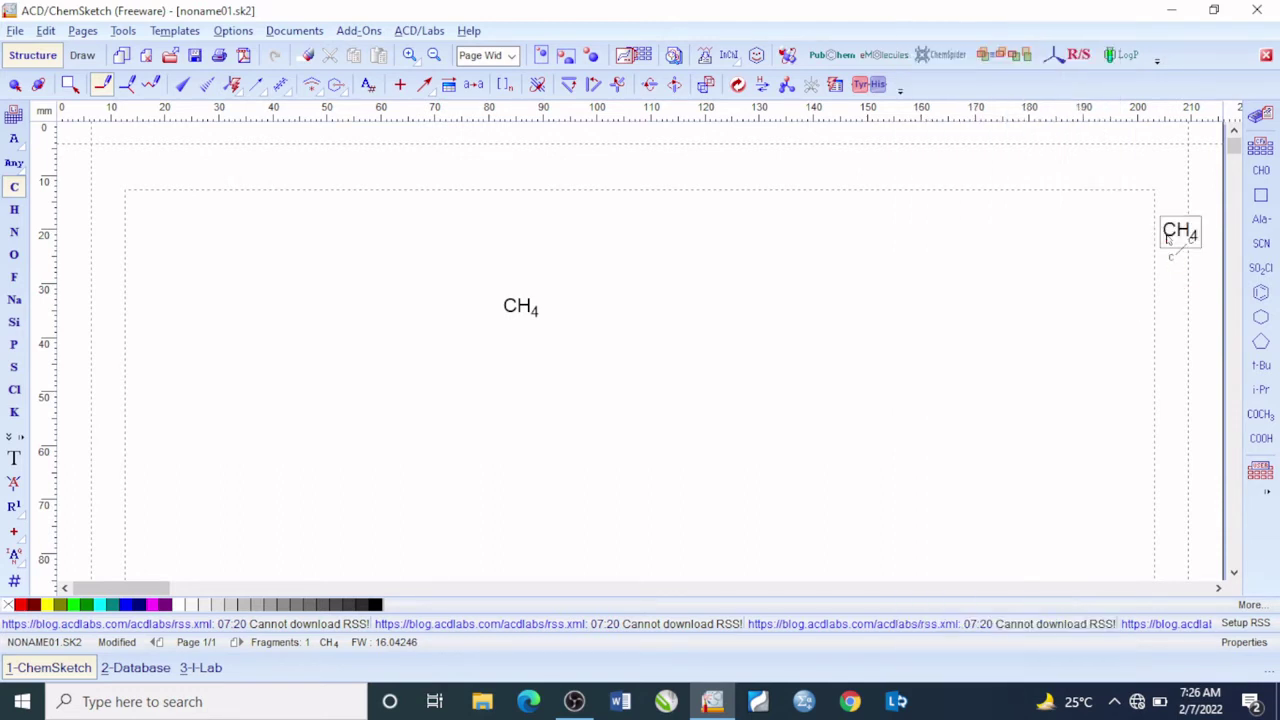
pyautogui.click(1157, 63)
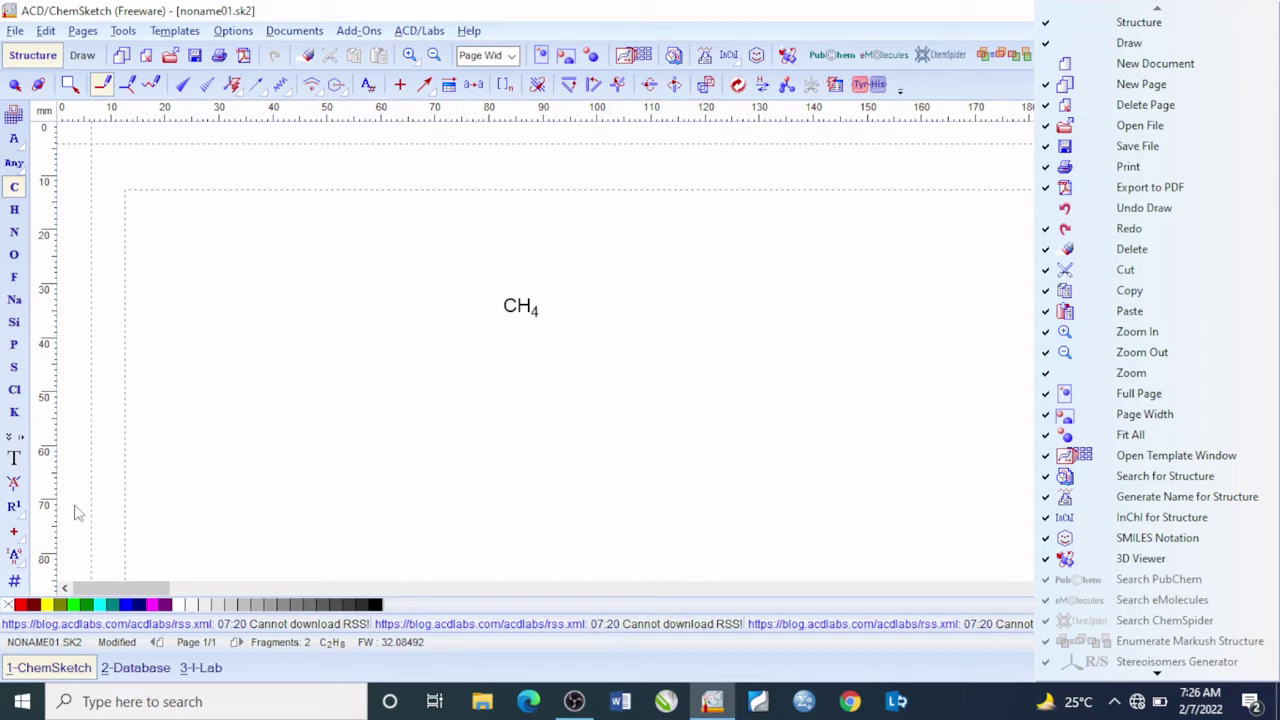
pyautogui.click(20, 440)
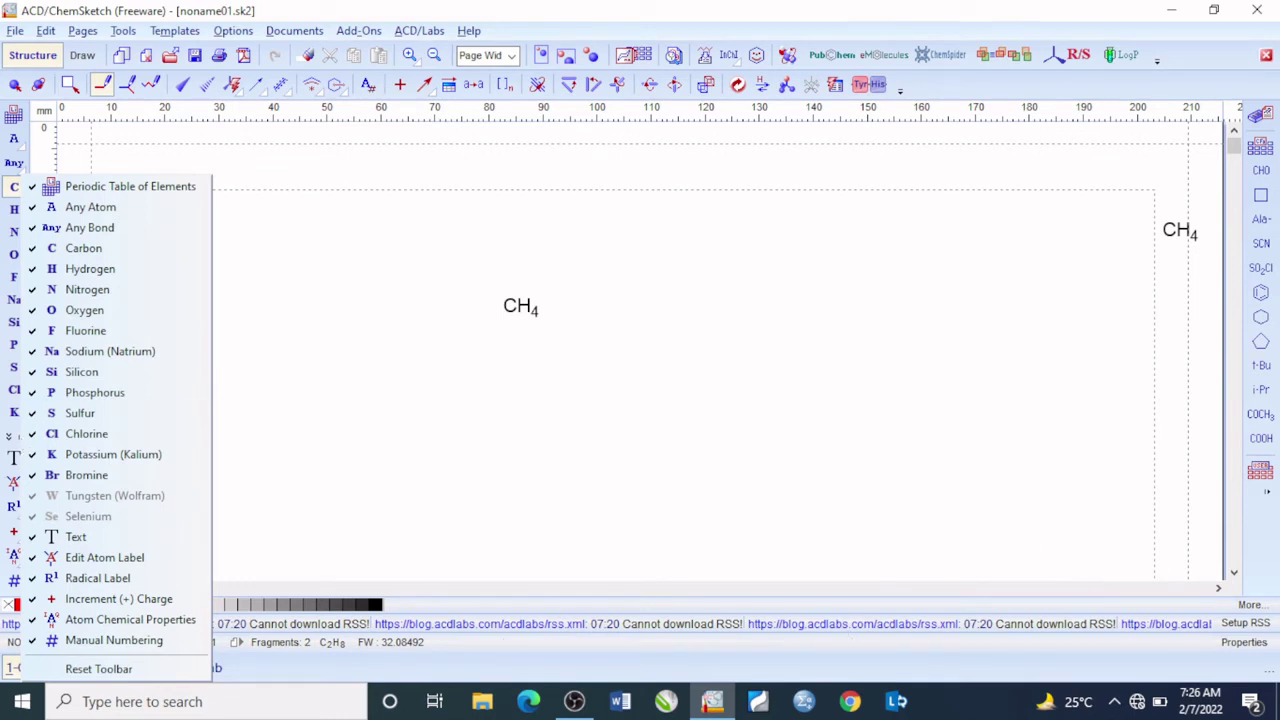
# - Show the button options for the templates panel
pyautogui.click(1266, 494)
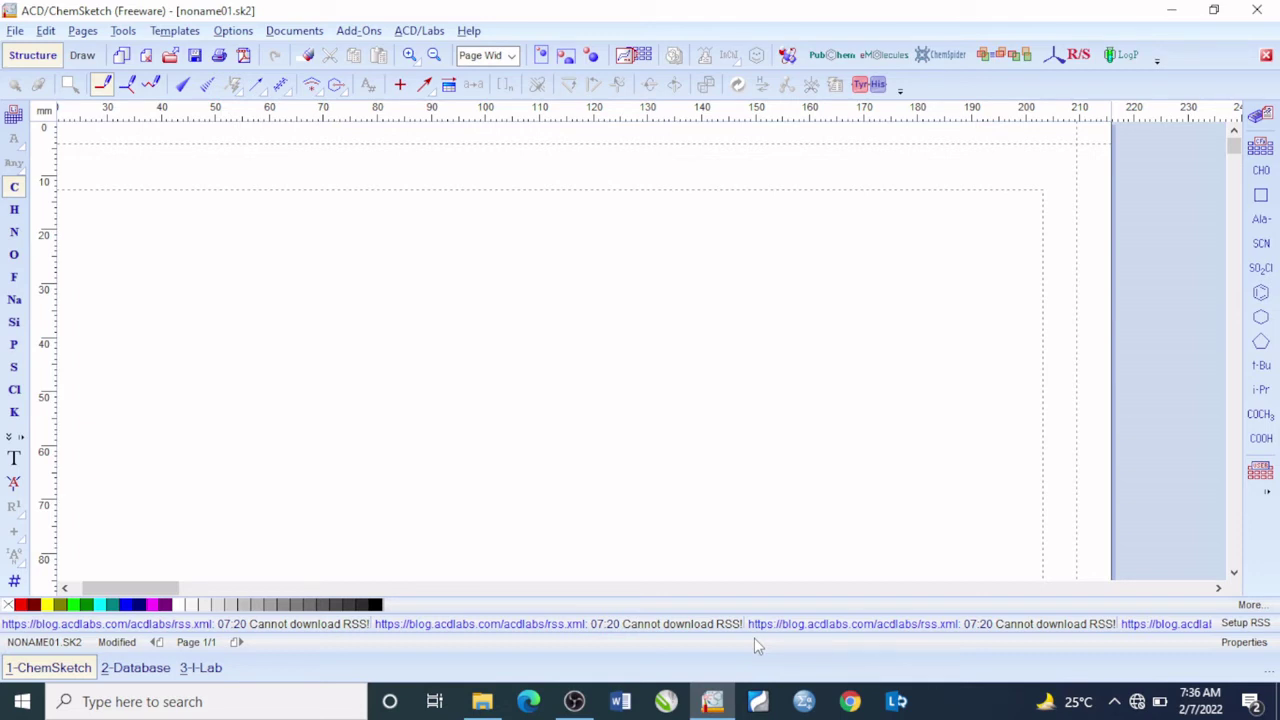
# - Place a benzene ring toward the upper left and select it all with Ctrl+A
pyautogui.click(1262, 303)
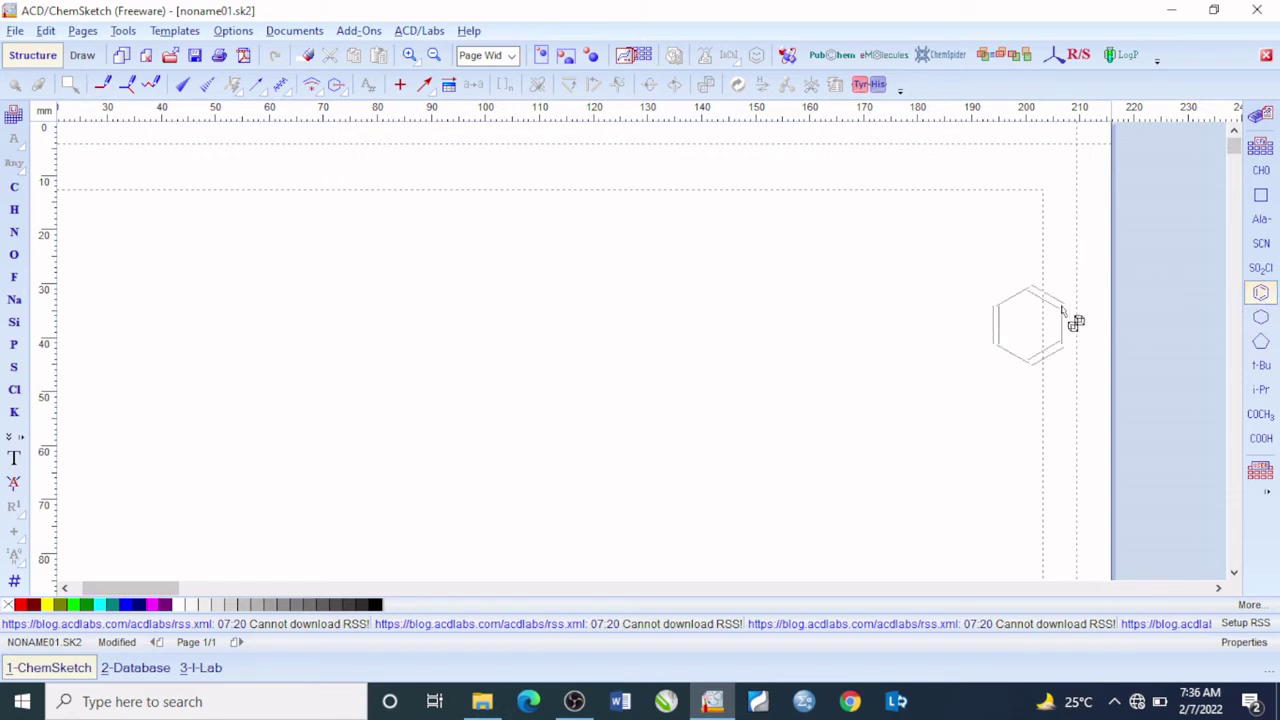
pyautogui.click(296, 295)
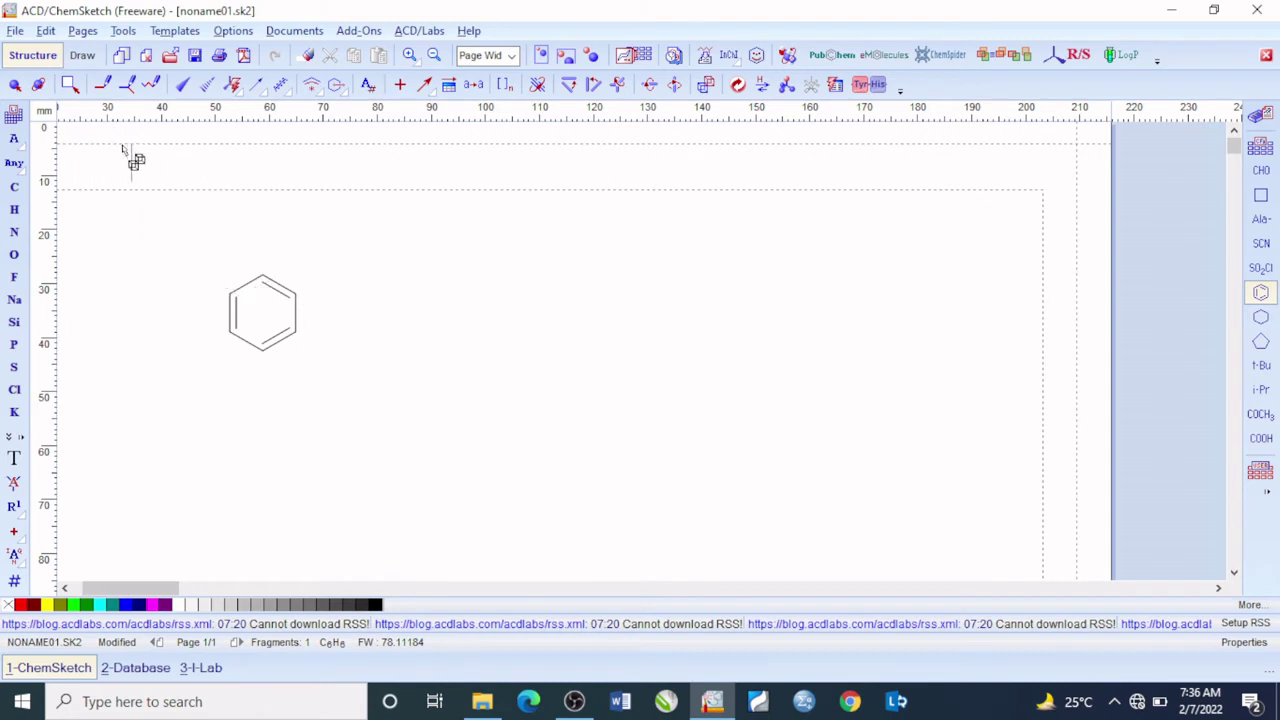
pyautogui.click(14, 84)
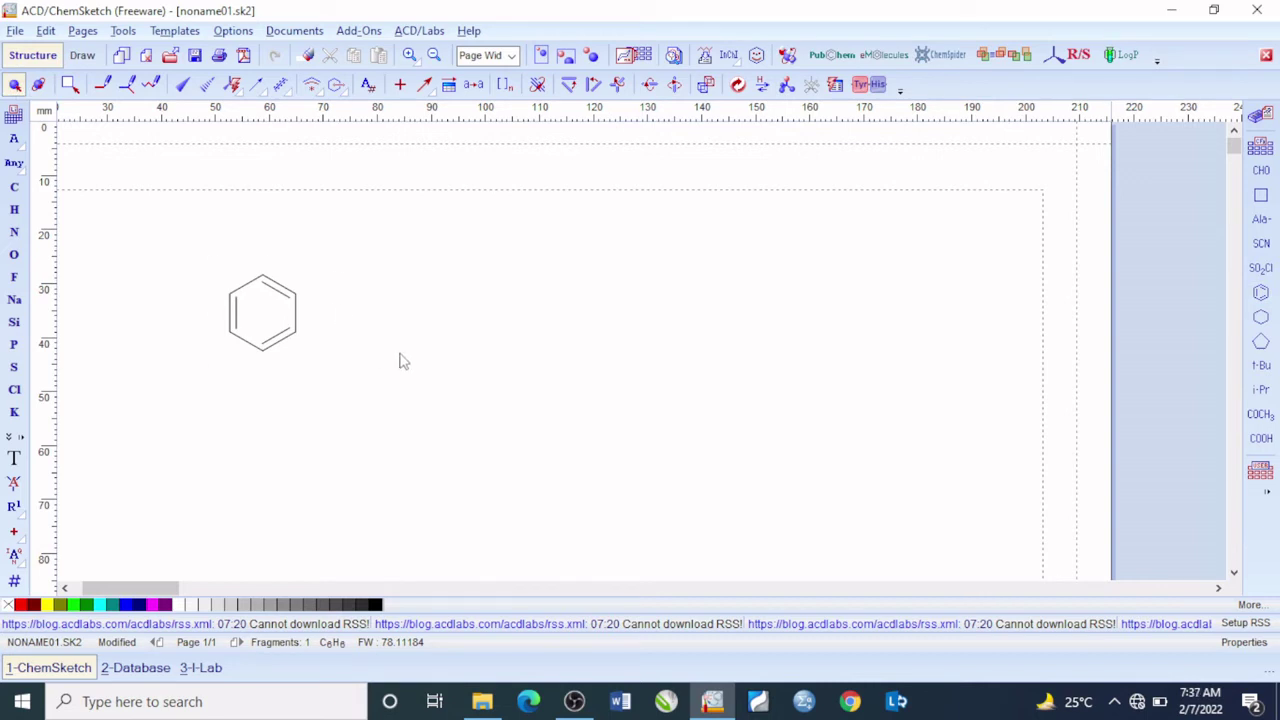
pyautogui.hotkey('ctrl', 'a')
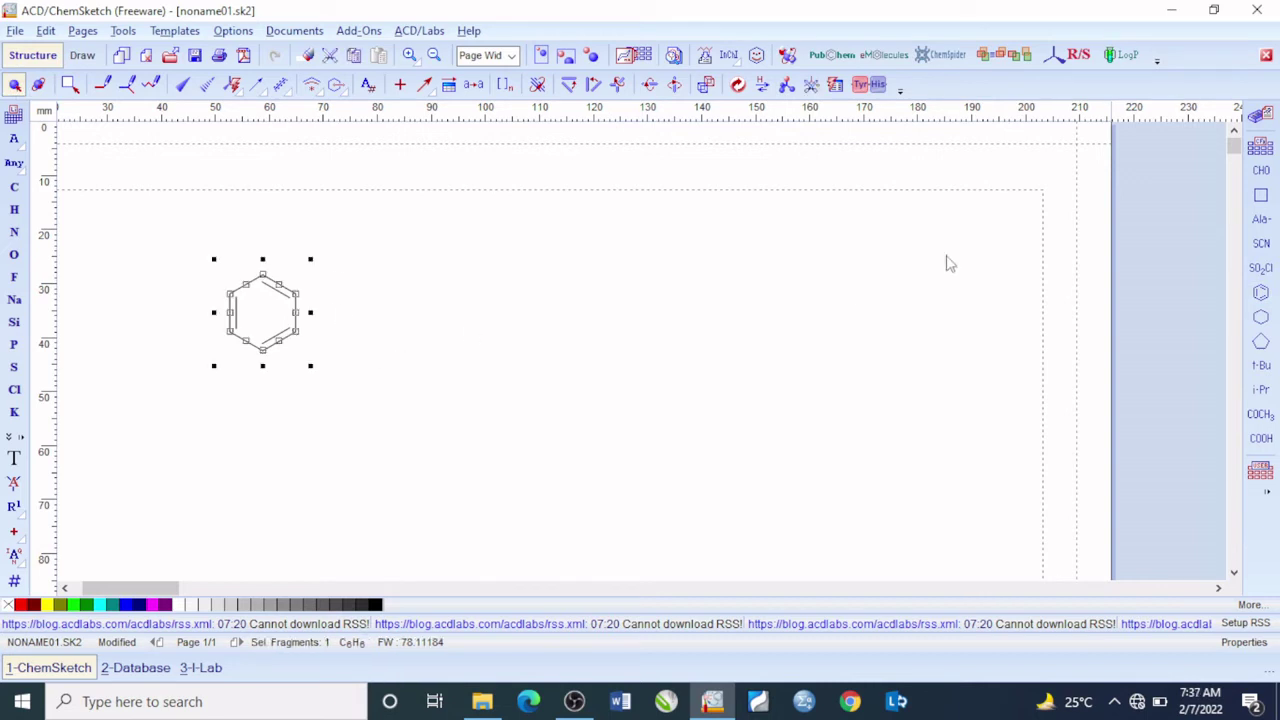
# - Fuse a second benzene ring onto the first ring's right edge to form naphthalene
pyautogui.click(1261, 291)
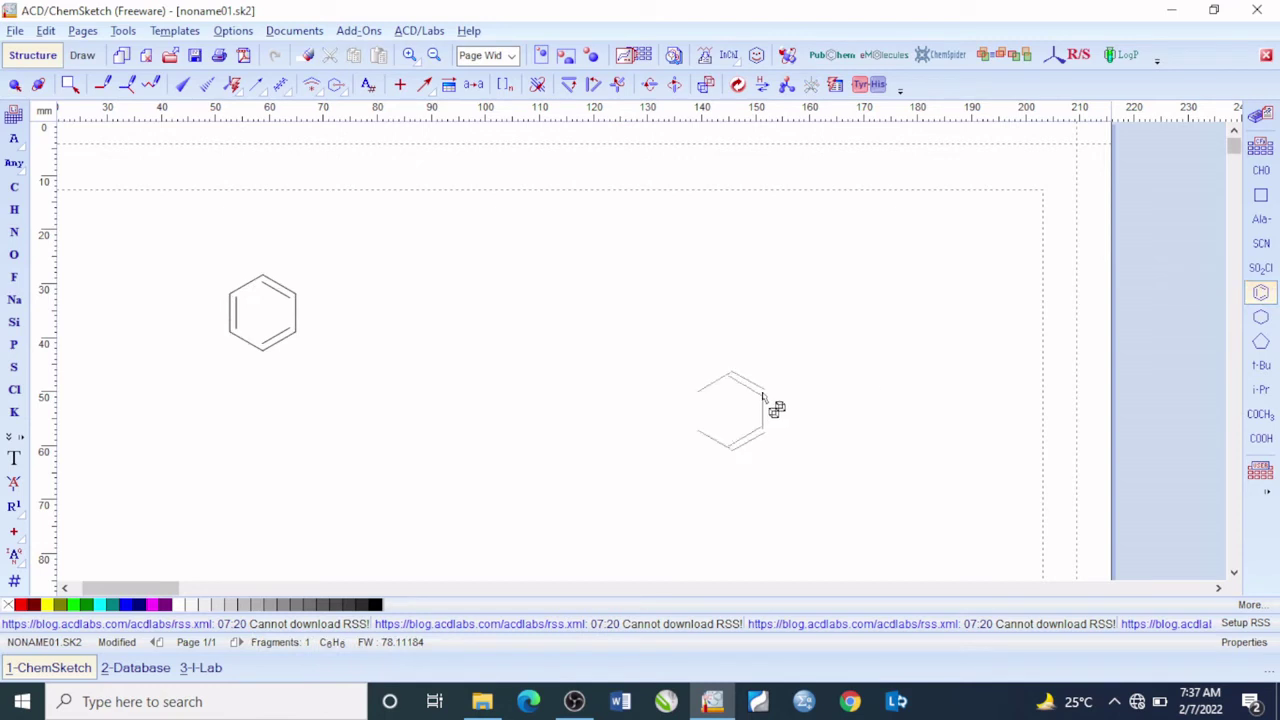
pyautogui.click(363, 297)
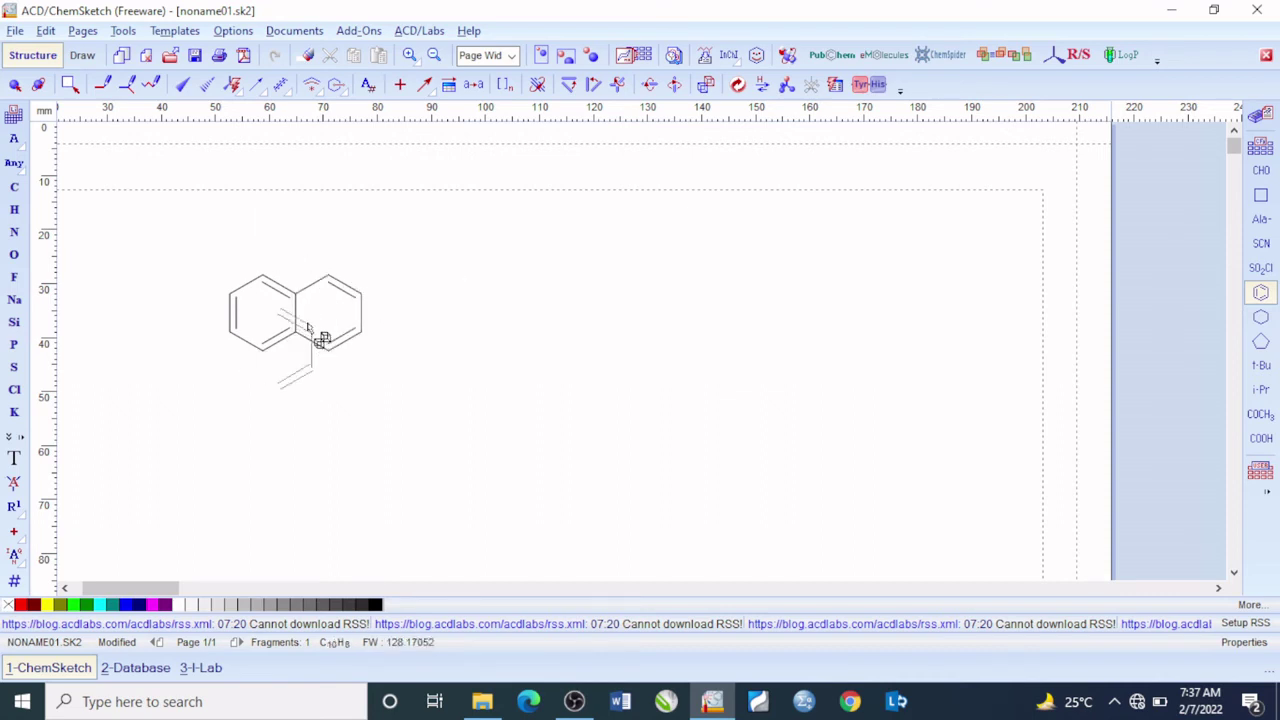
pyautogui.click(14, 88)
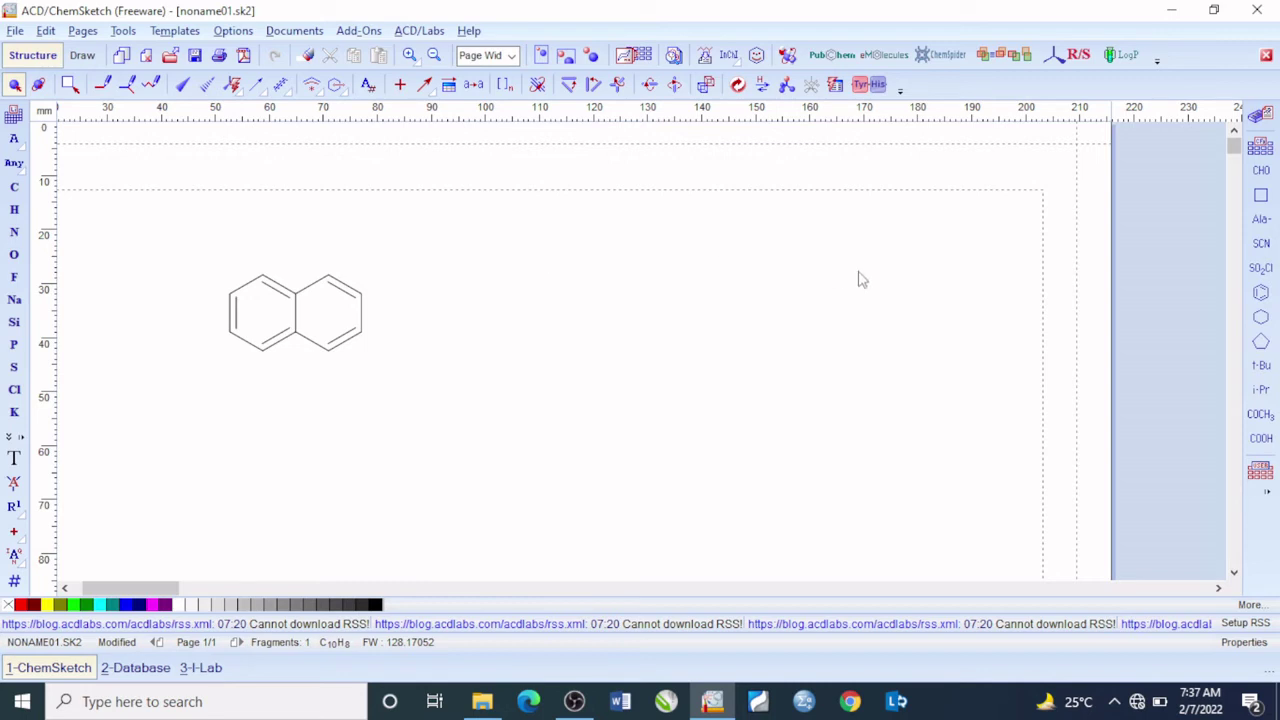
# - Fuse a third ring to make anthracene and place a separate benzene ring below it
pyautogui.click(1260, 292)
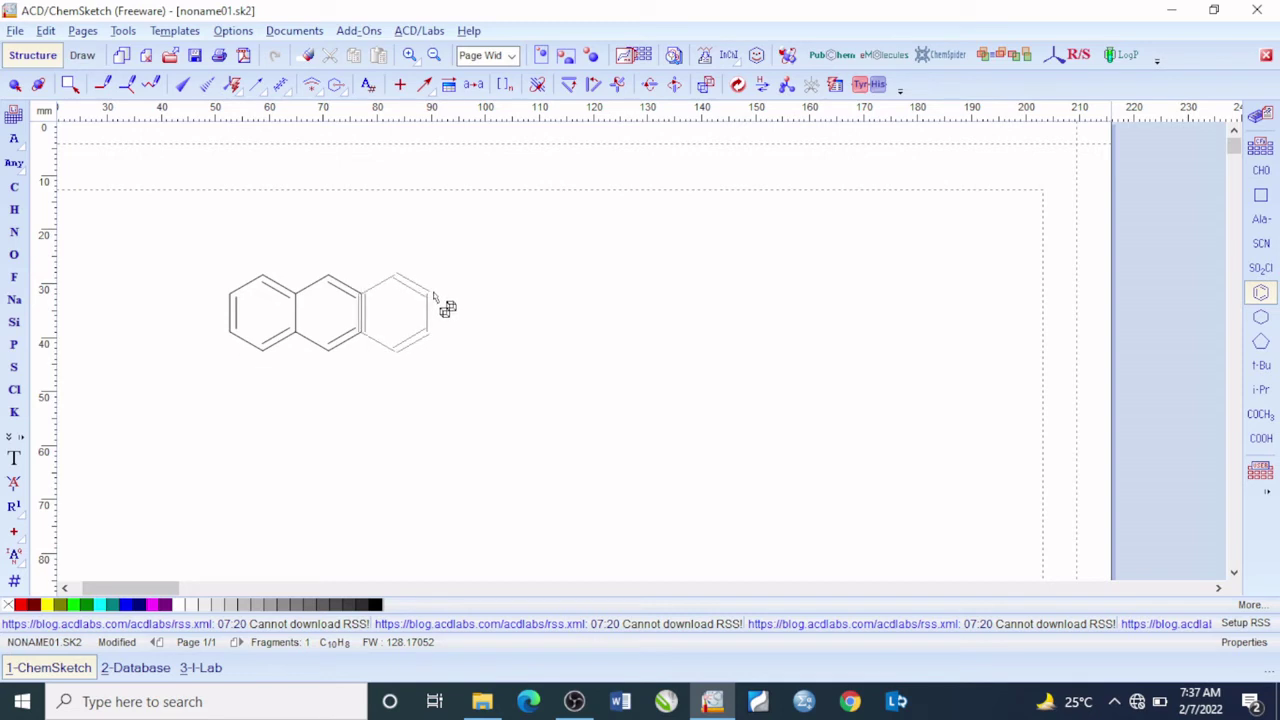
pyautogui.click(434, 294)
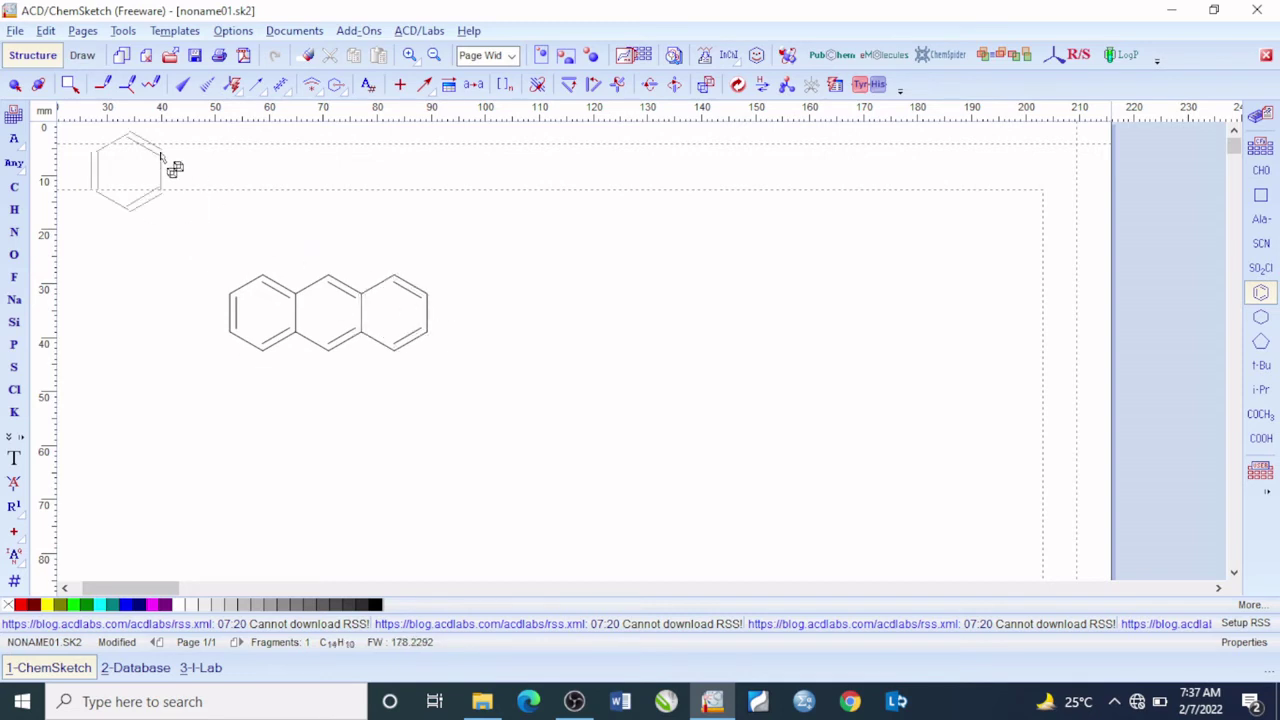
pyautogui.click(16, 86)
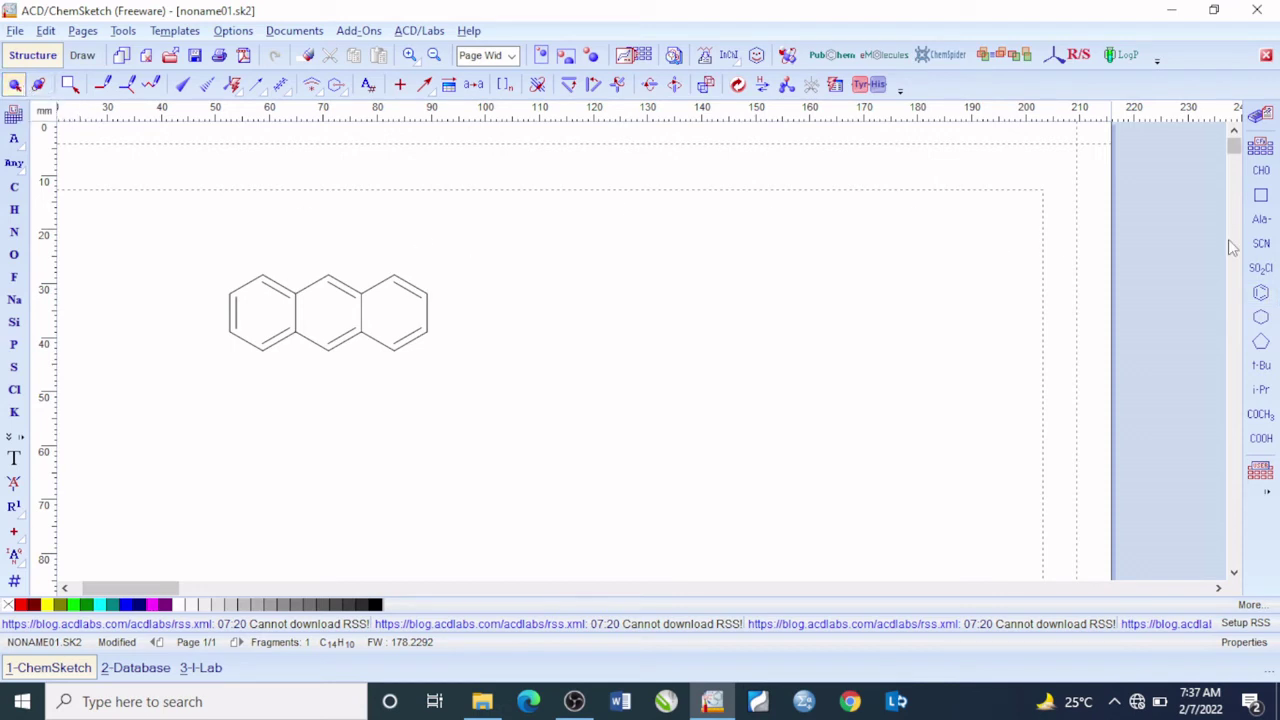
pyautogui.click(1261, 293)
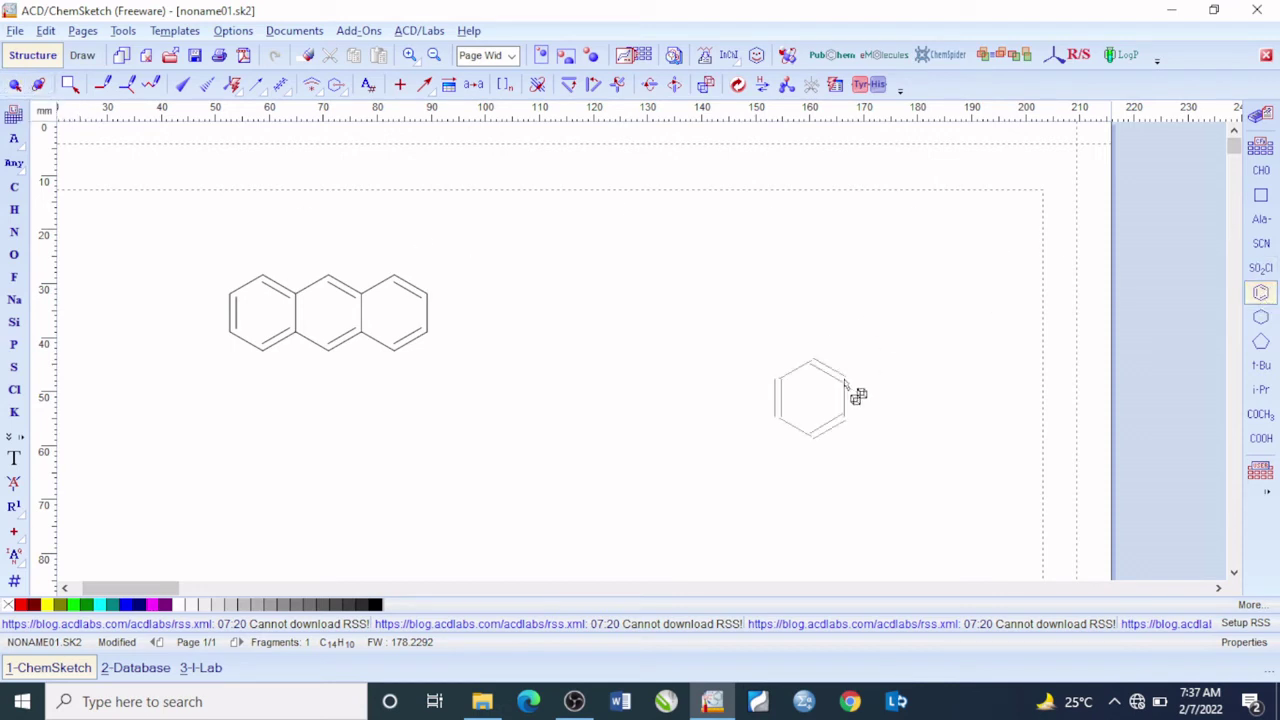
pyautogui.click(495, 441)
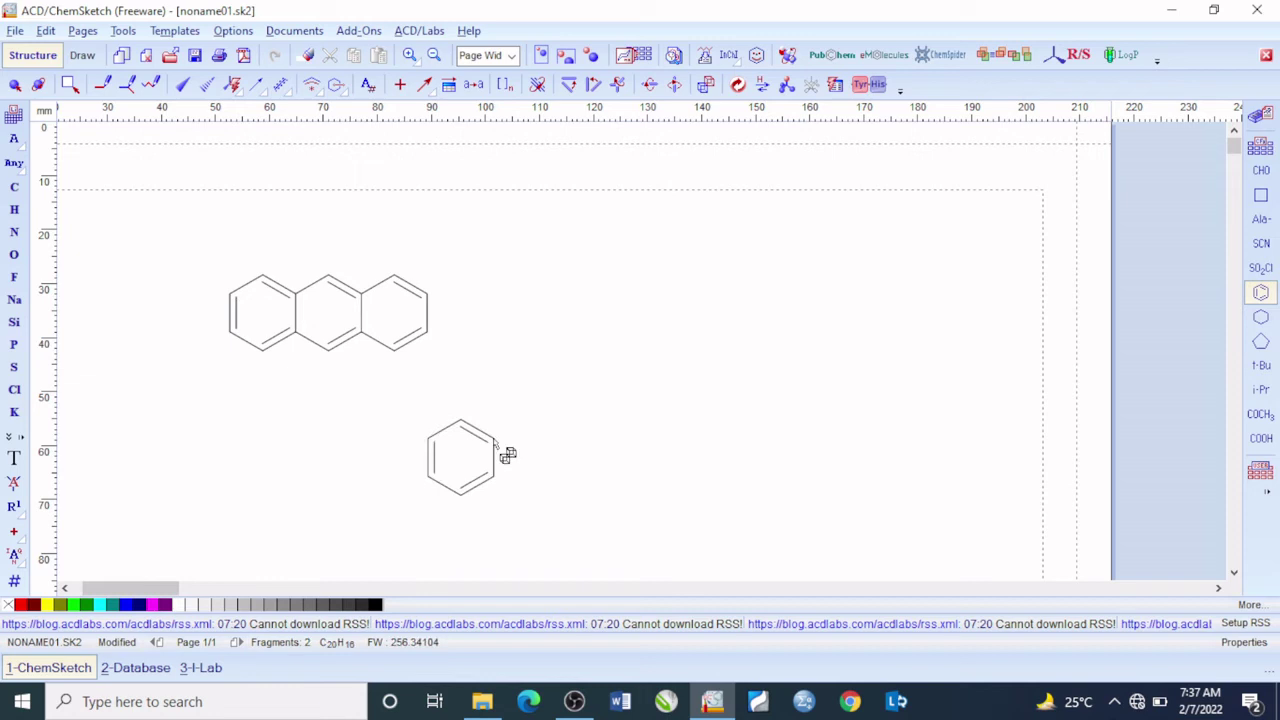
# - Fuse five more benzene rings onto the lower benzene, building a six-ring fused chain
pyautogui.click(568, 452)
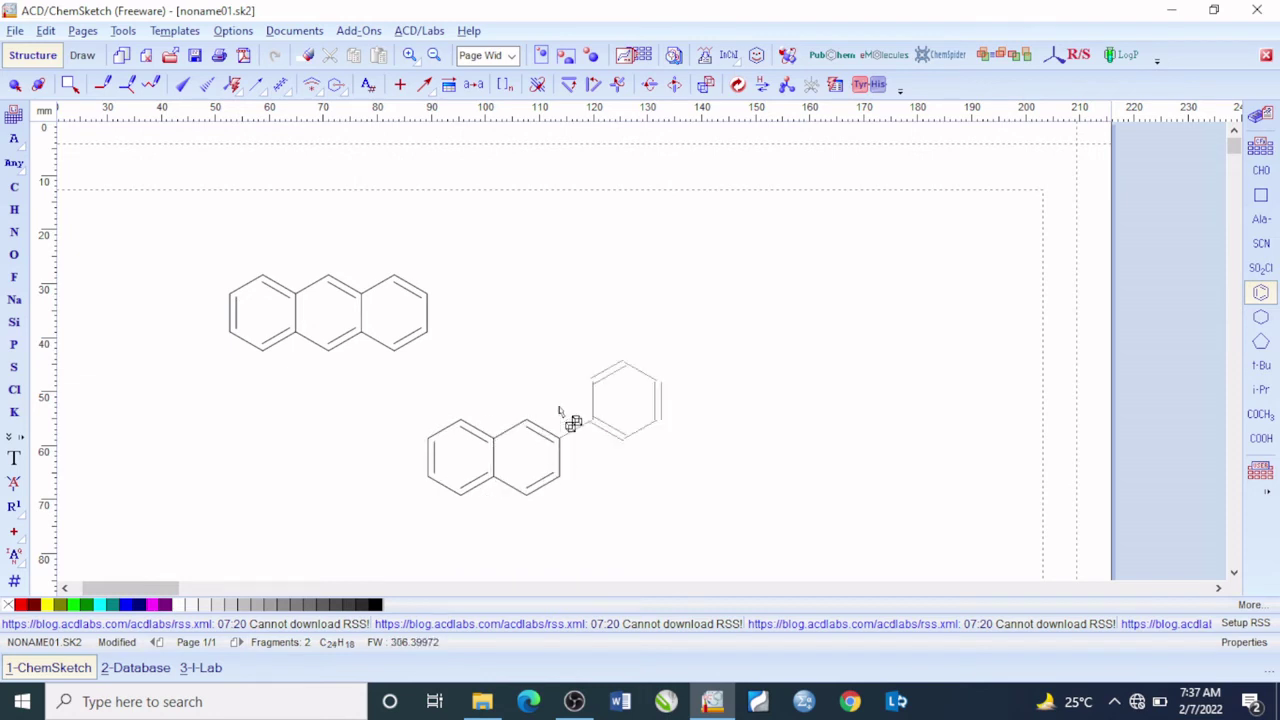
pyautogui.click(607, 390)
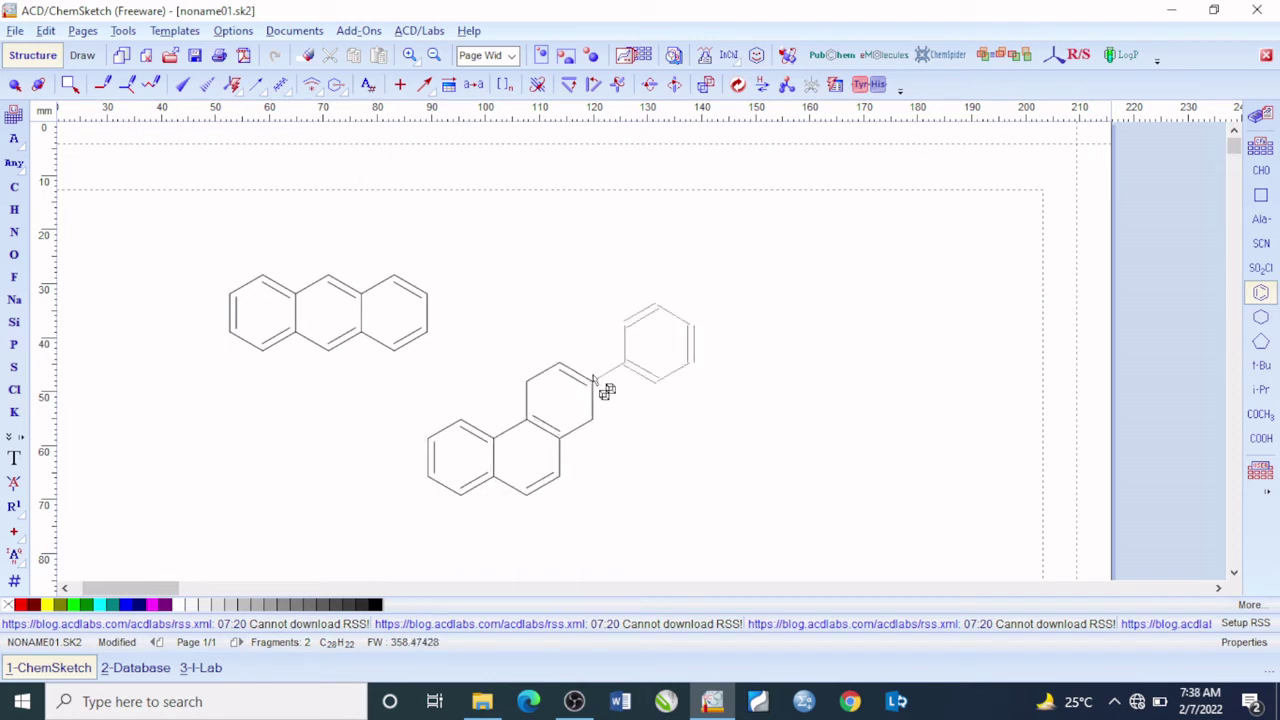
pyautogui.click(658, 388)
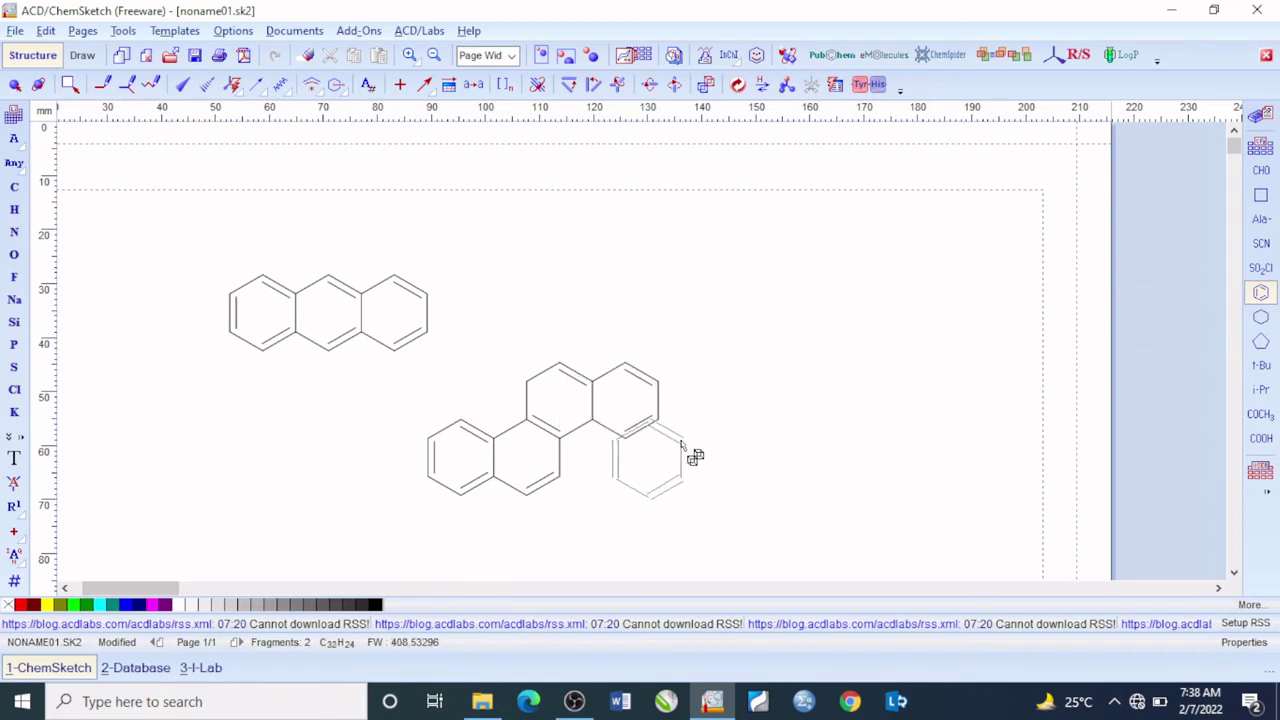
pyautogui.click(701, 456)
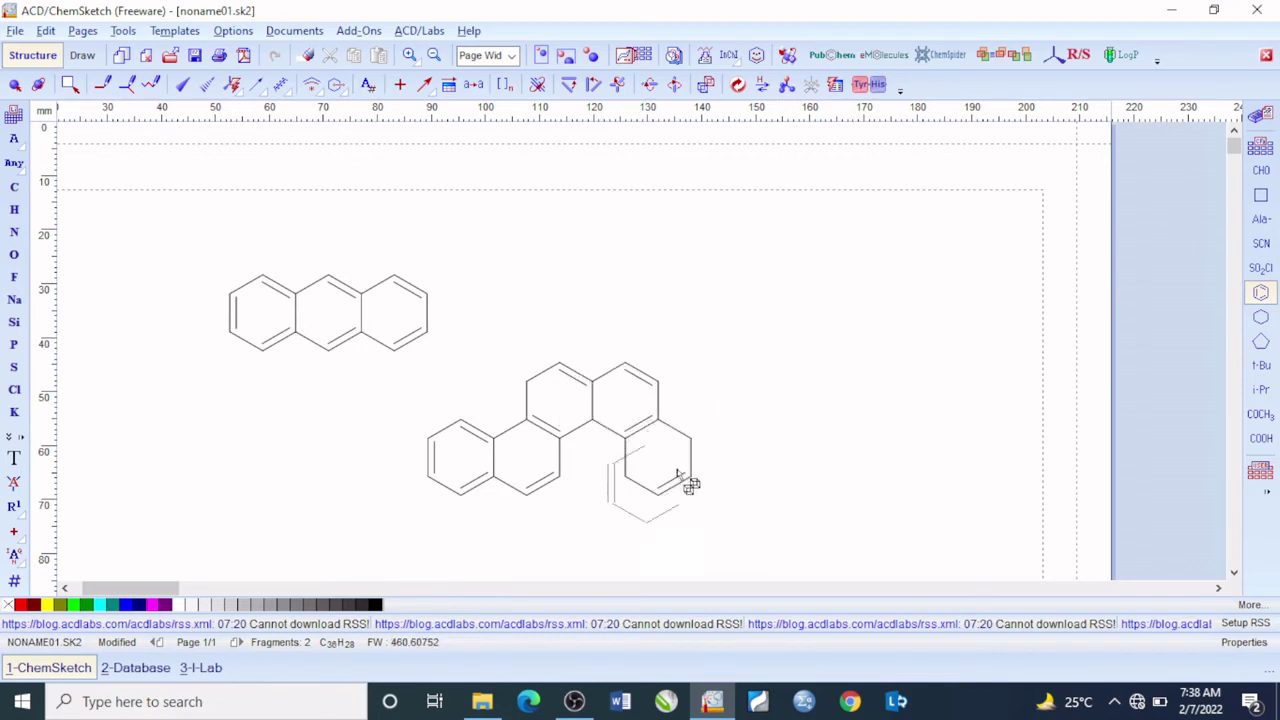
pyautogui.click(719, 506)
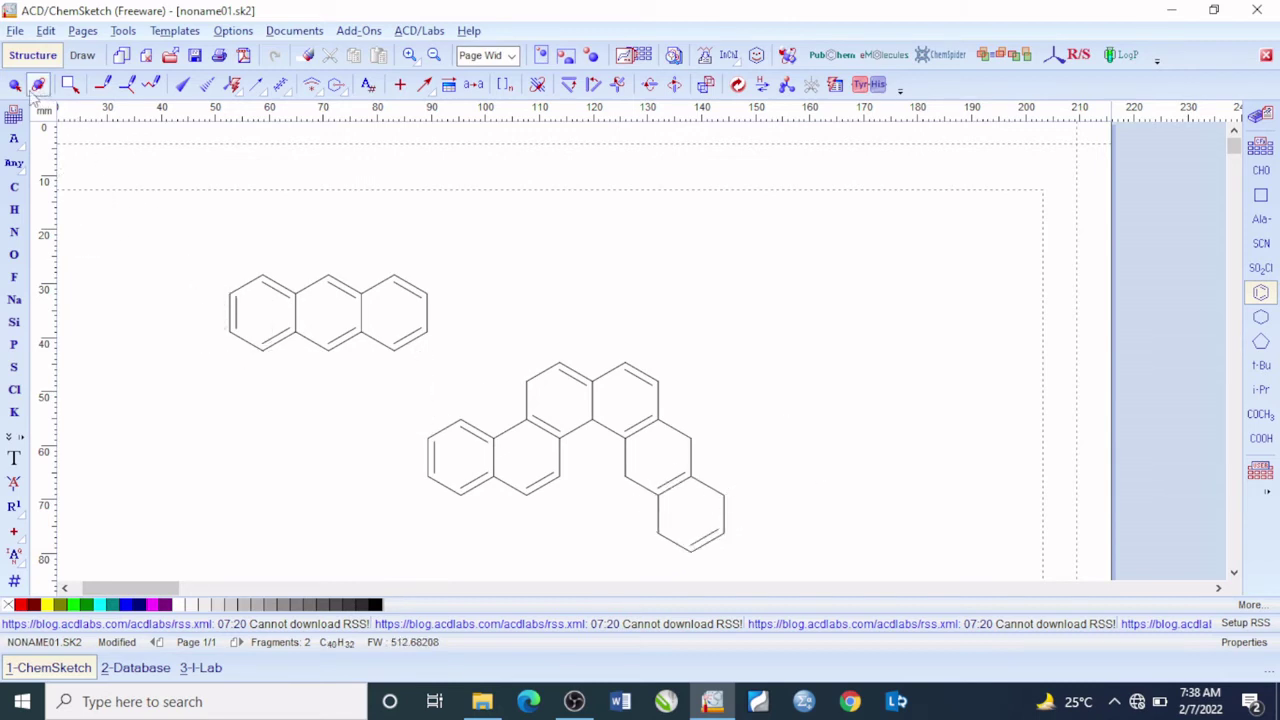
pyautogui.click(15, 84)
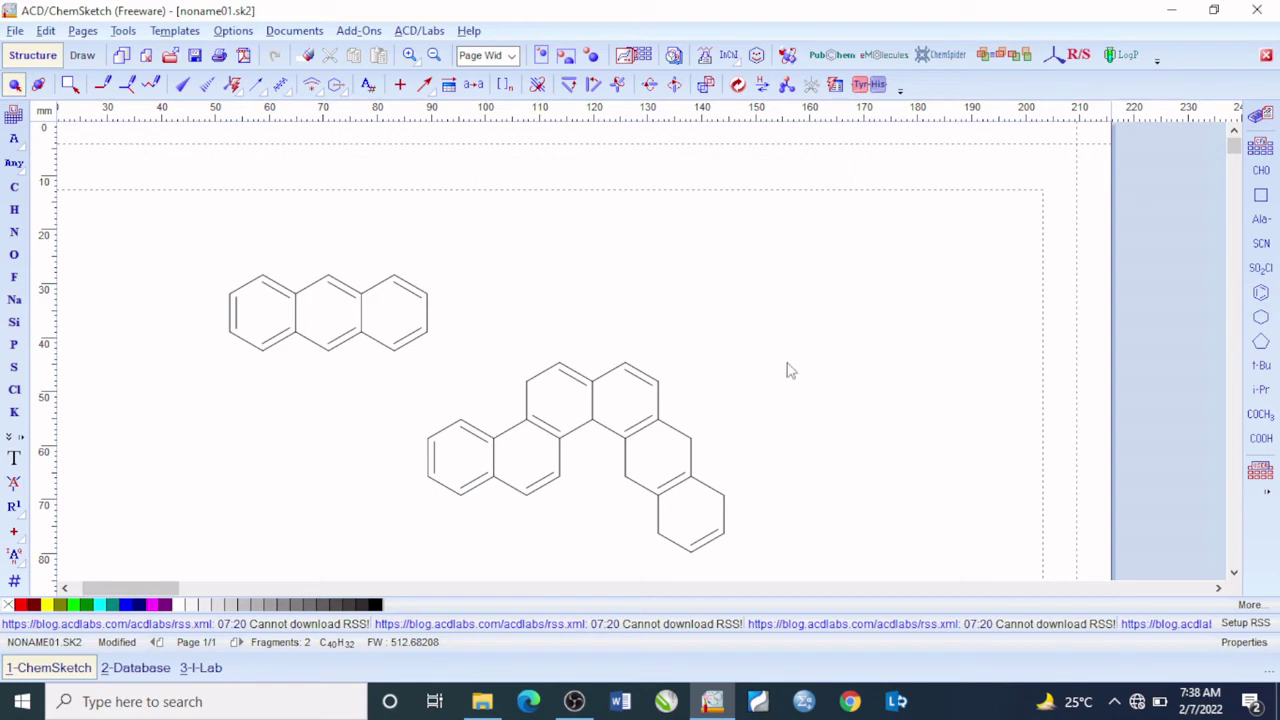
pyautogui.click(1262, 320)
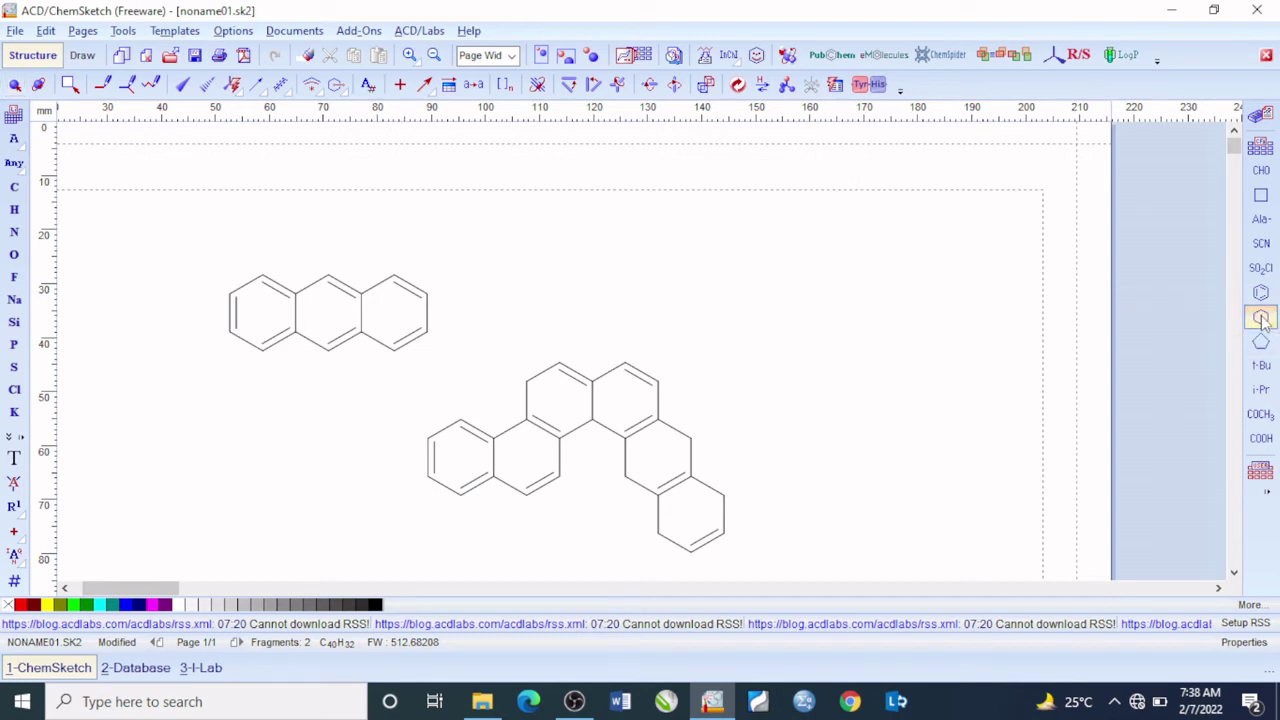
# - Place a separate cyclohexane ring on empty canvas to the right of the anthracene
pyautogui.click(840, 297)
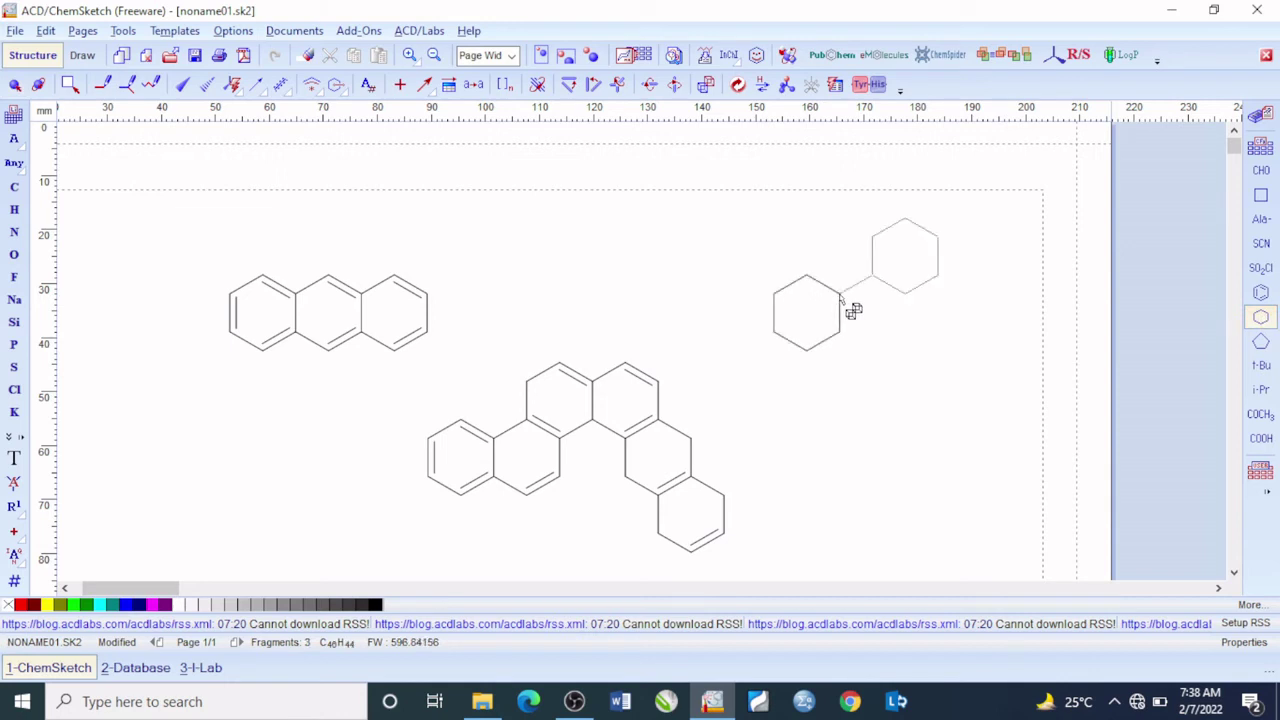
pyautogui.click(16, 88)
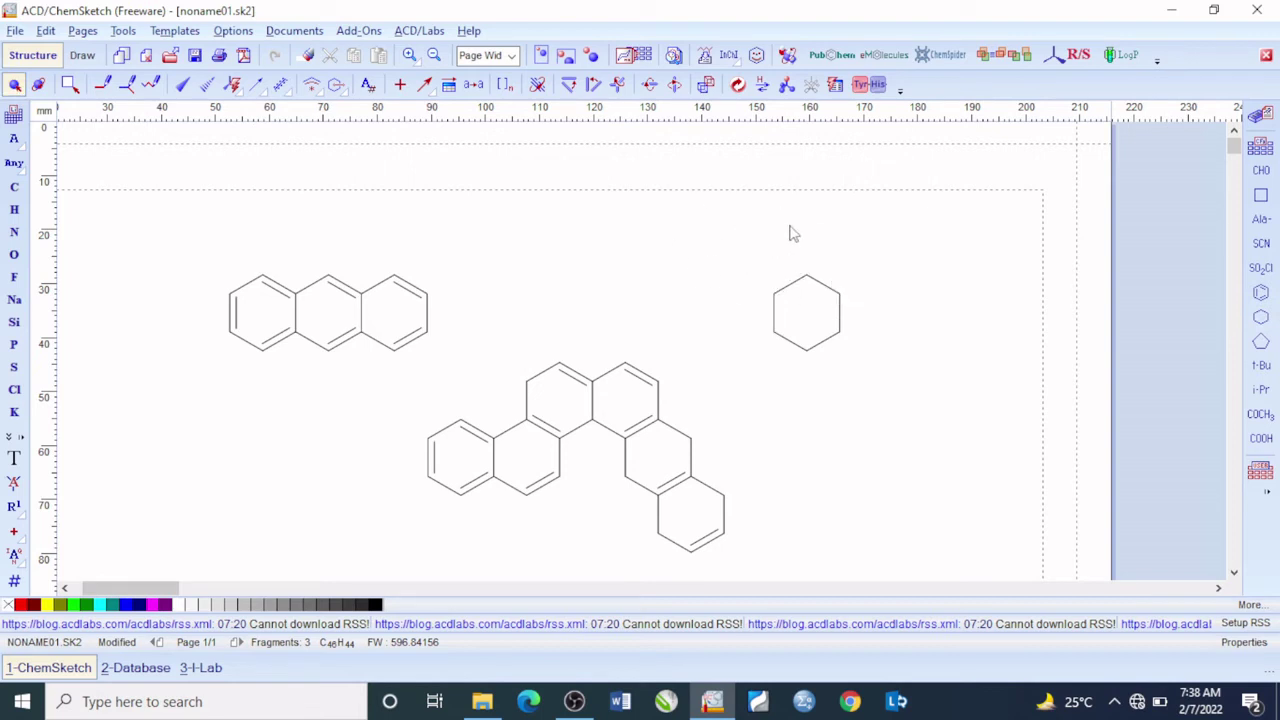
pyautogui.click(1261, 342)
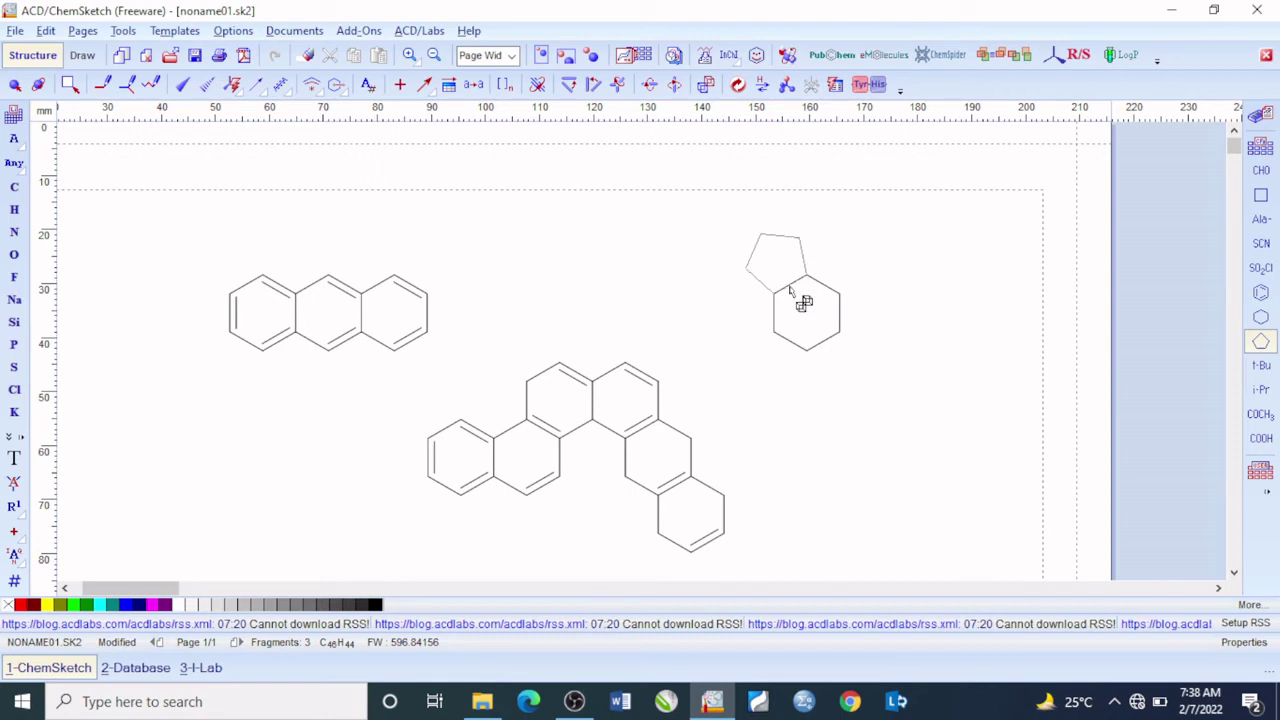
# - Fuse cyclopentane rings onto the hexagon's upper-left, lower-right, right and lower-left edges
pyautogui.click(789, 288)
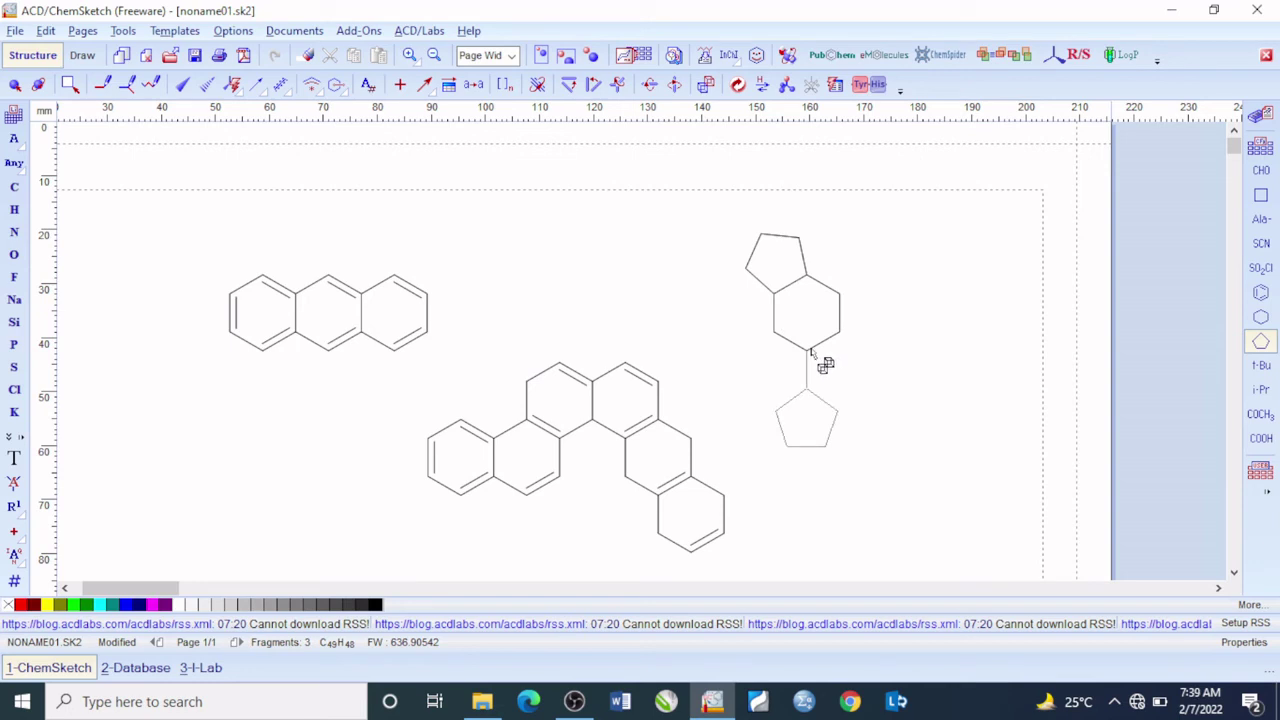
pyautogui.click(823, 347)
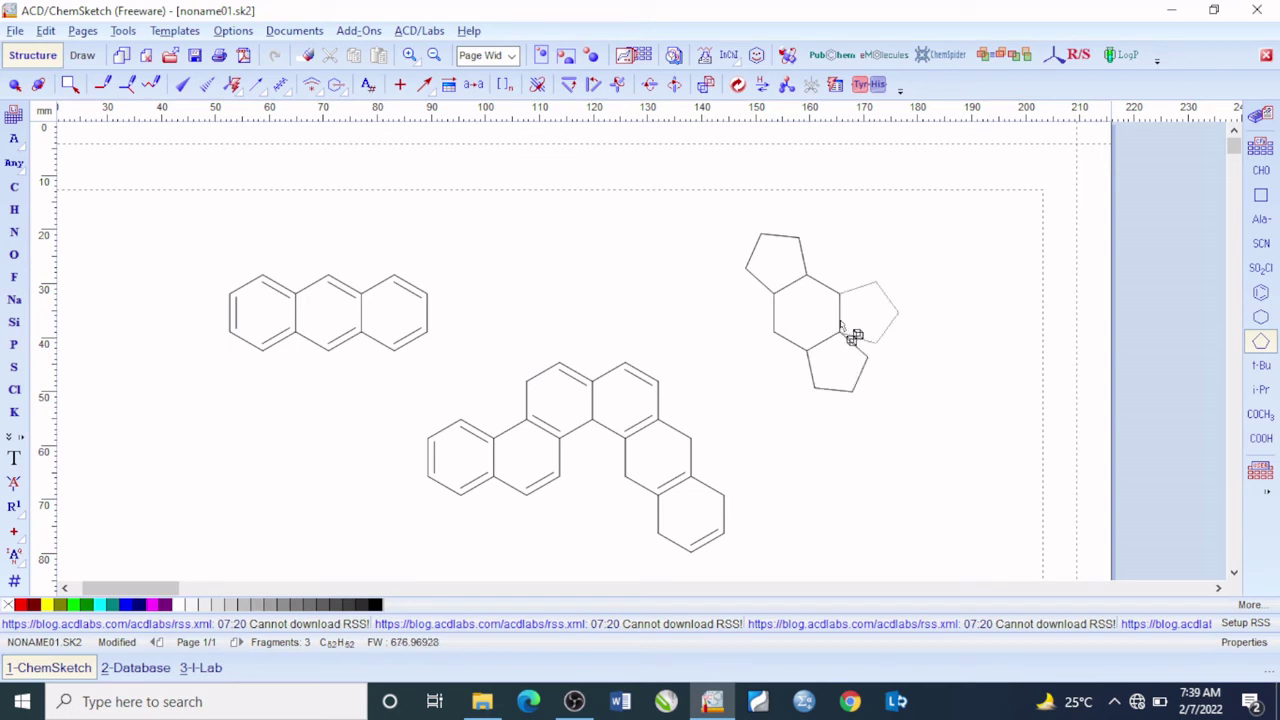
pyautogui.click(843, 330)
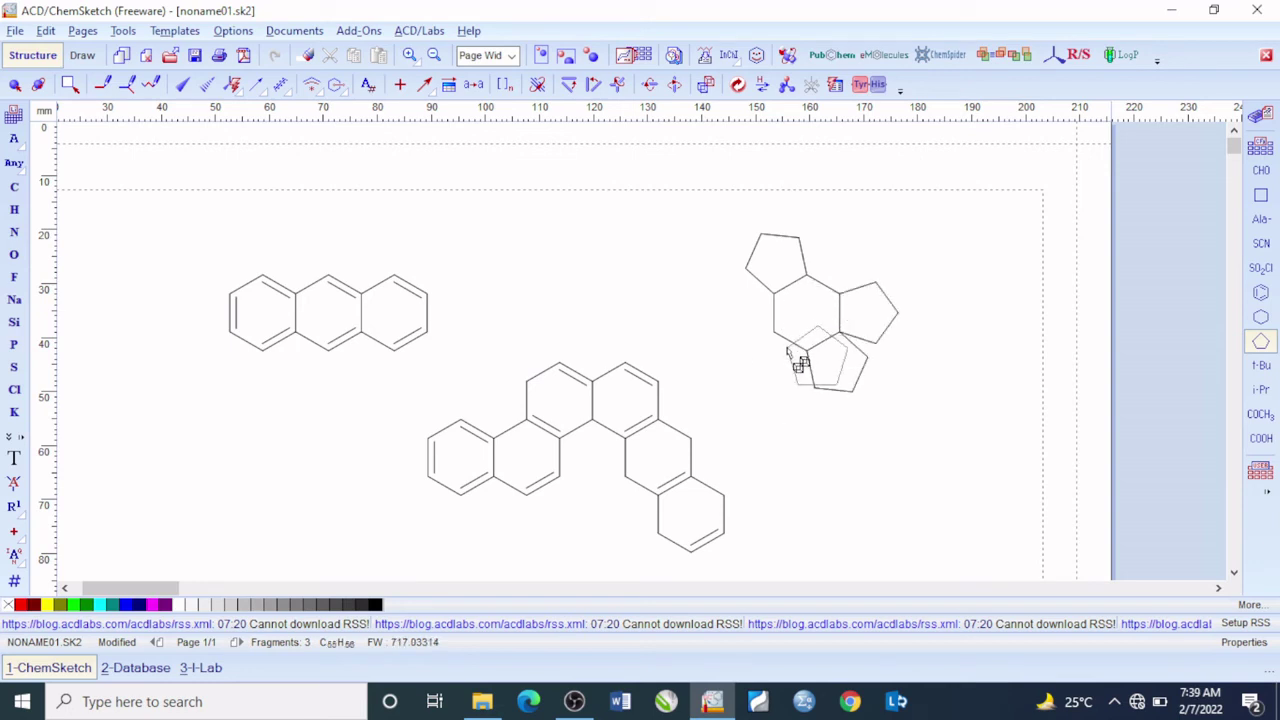
pyautogui.click(780, 344)
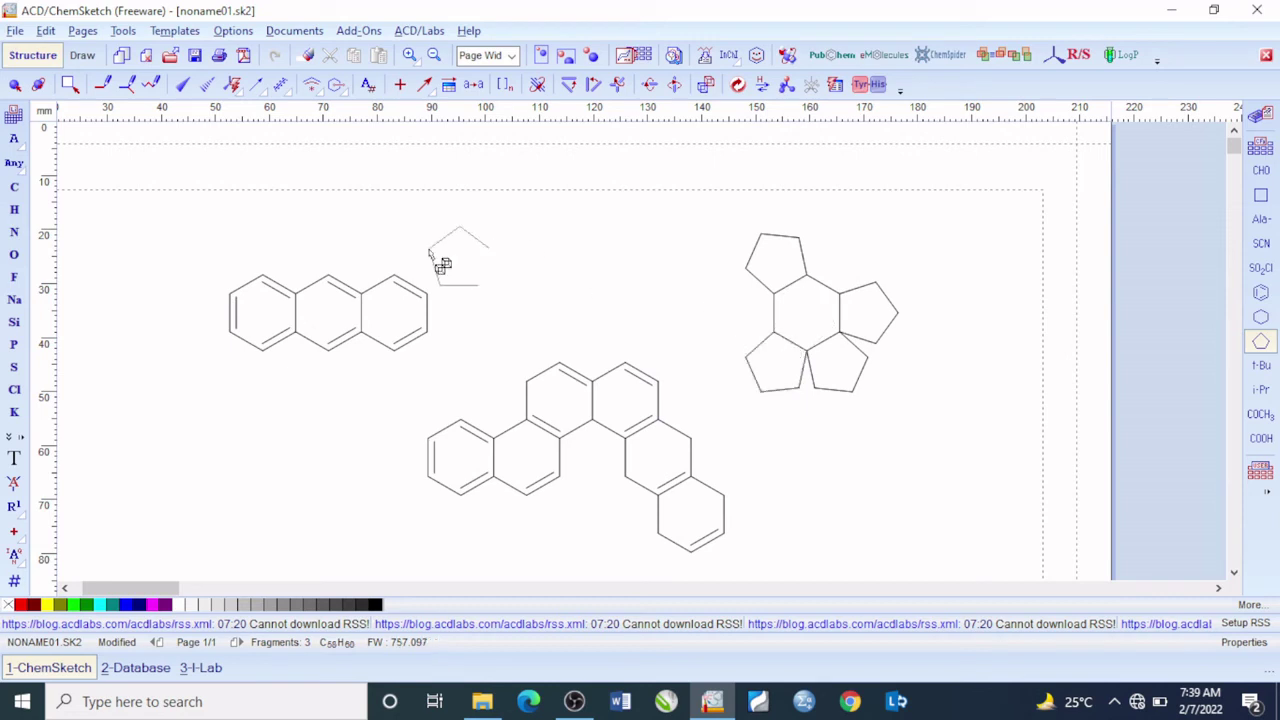
pyautogui.click(15, 84)
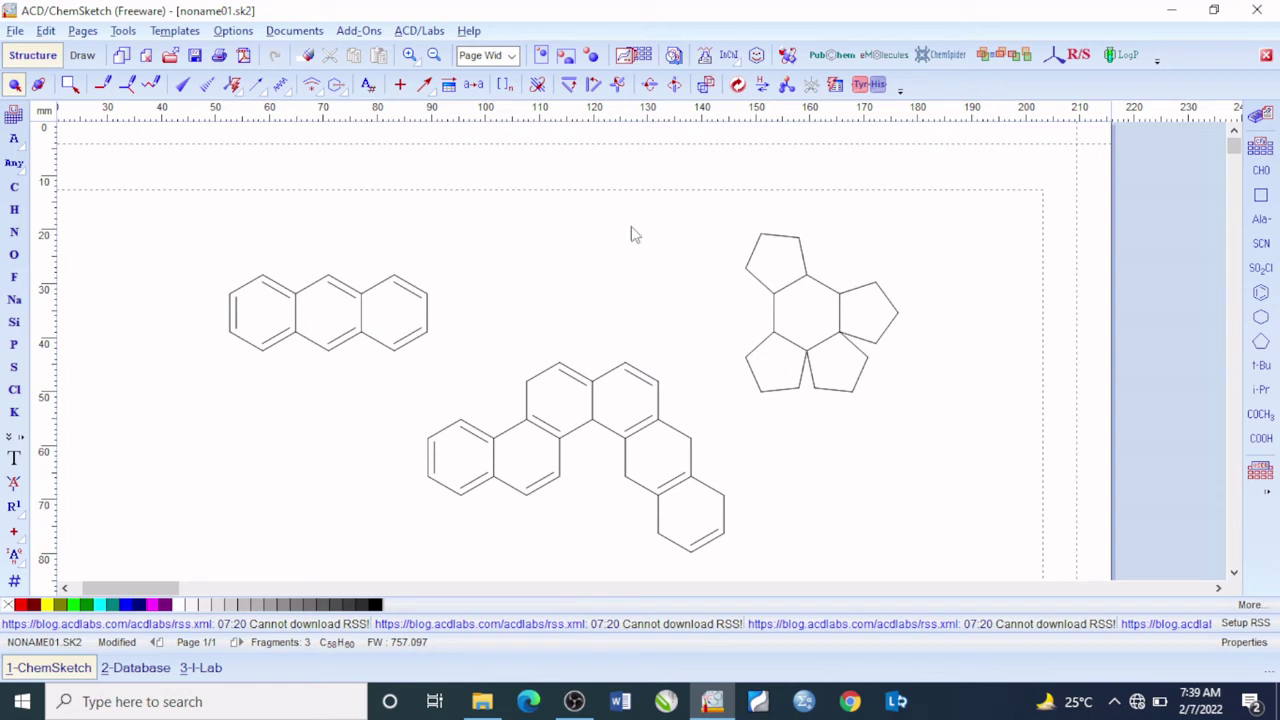
# - Attach a CHO group to the top atom of the anthracene's right ring, giving C59H60O
pyautogui.click(1259, 172)
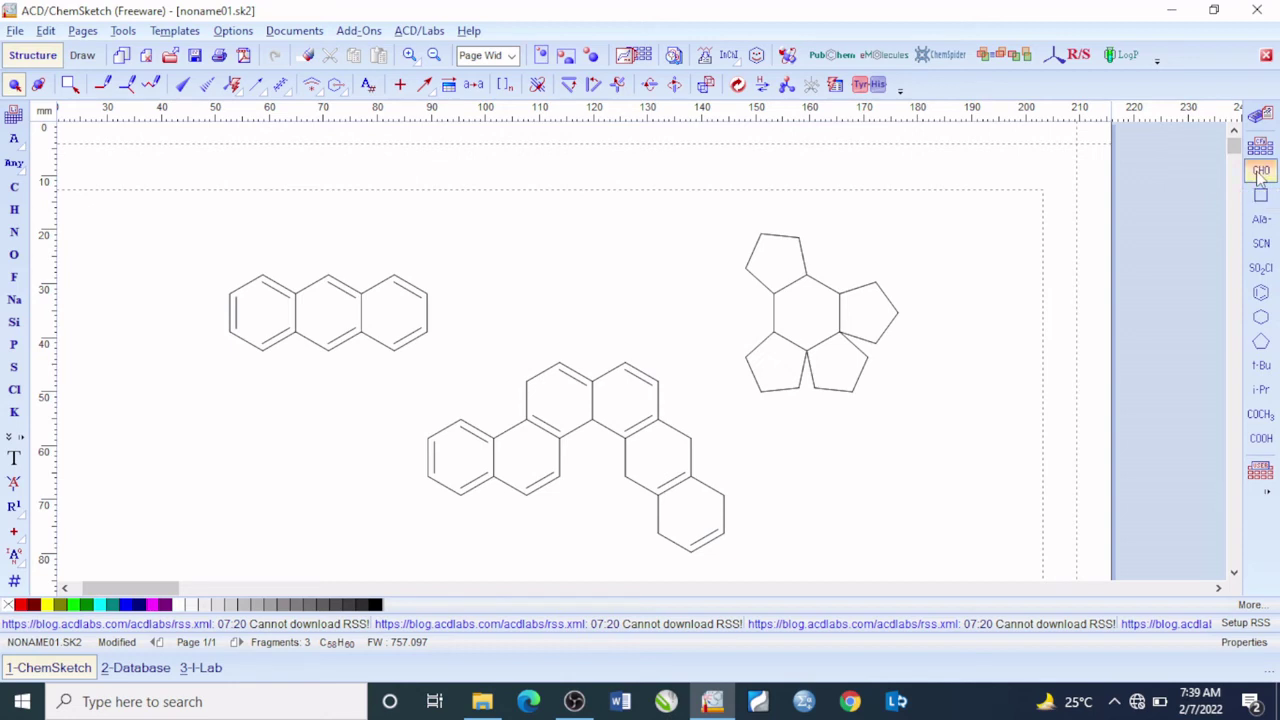
pyautogui.click(394, 277)
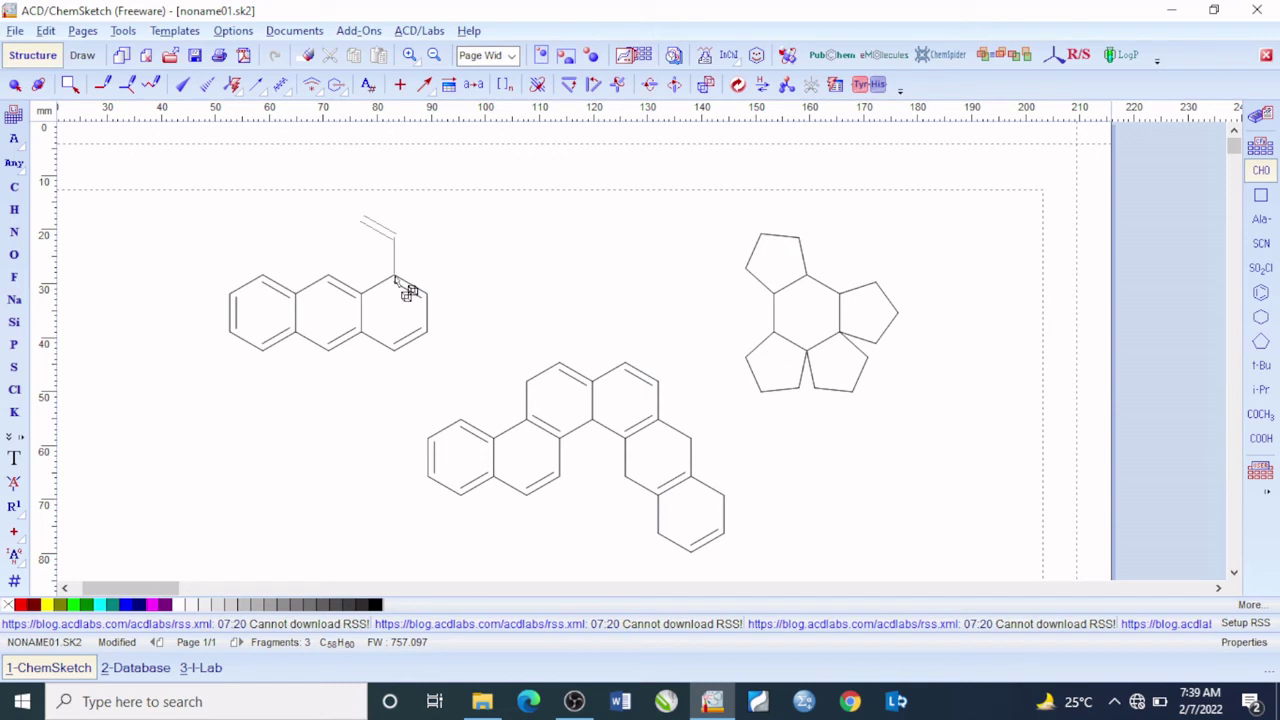
pyautogui.click(407, 291)
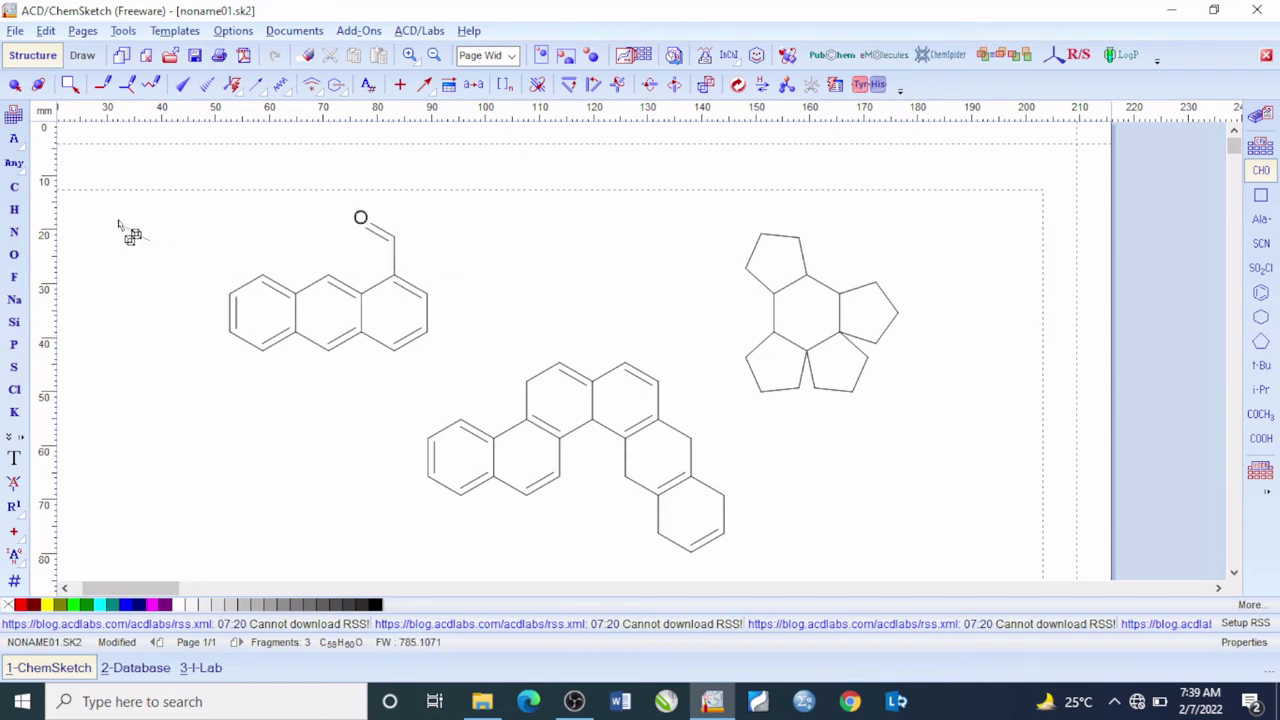
pyautogui.click(14, 84)
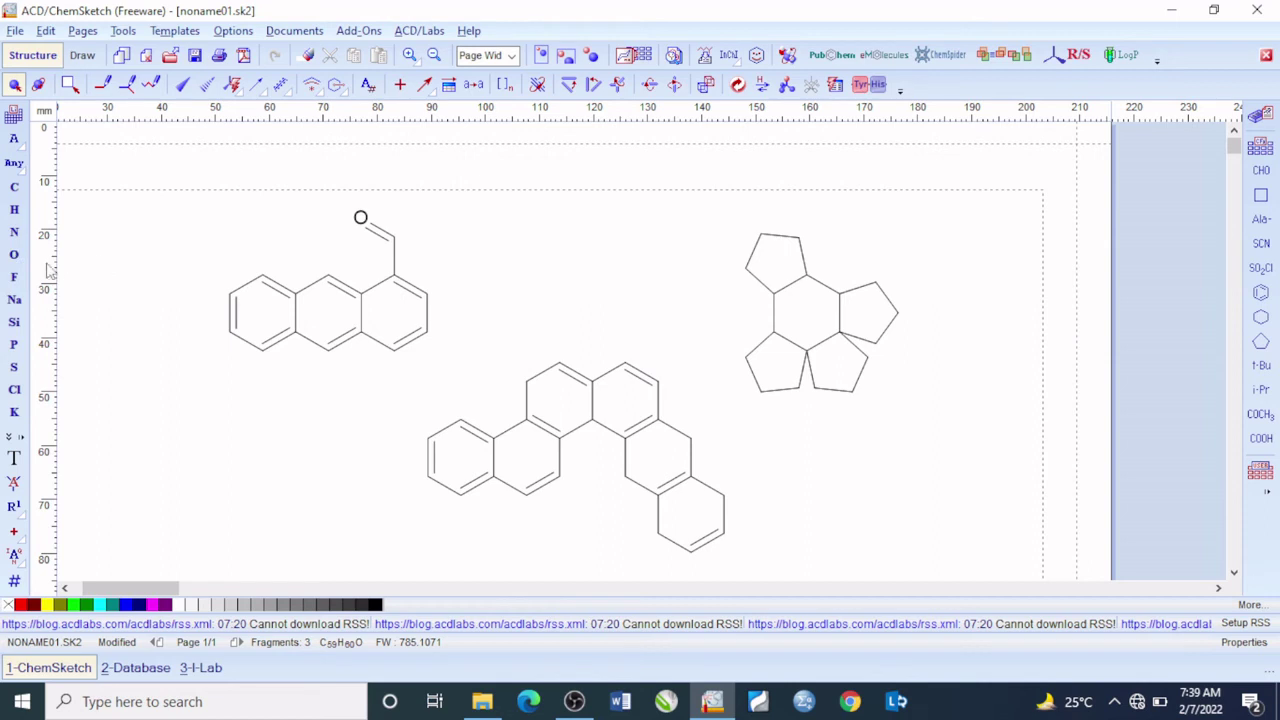
# - Replace the top pentagon carbon and two polycycle ring carbons with oxygen atoms
pyautogui.click(14, 254)
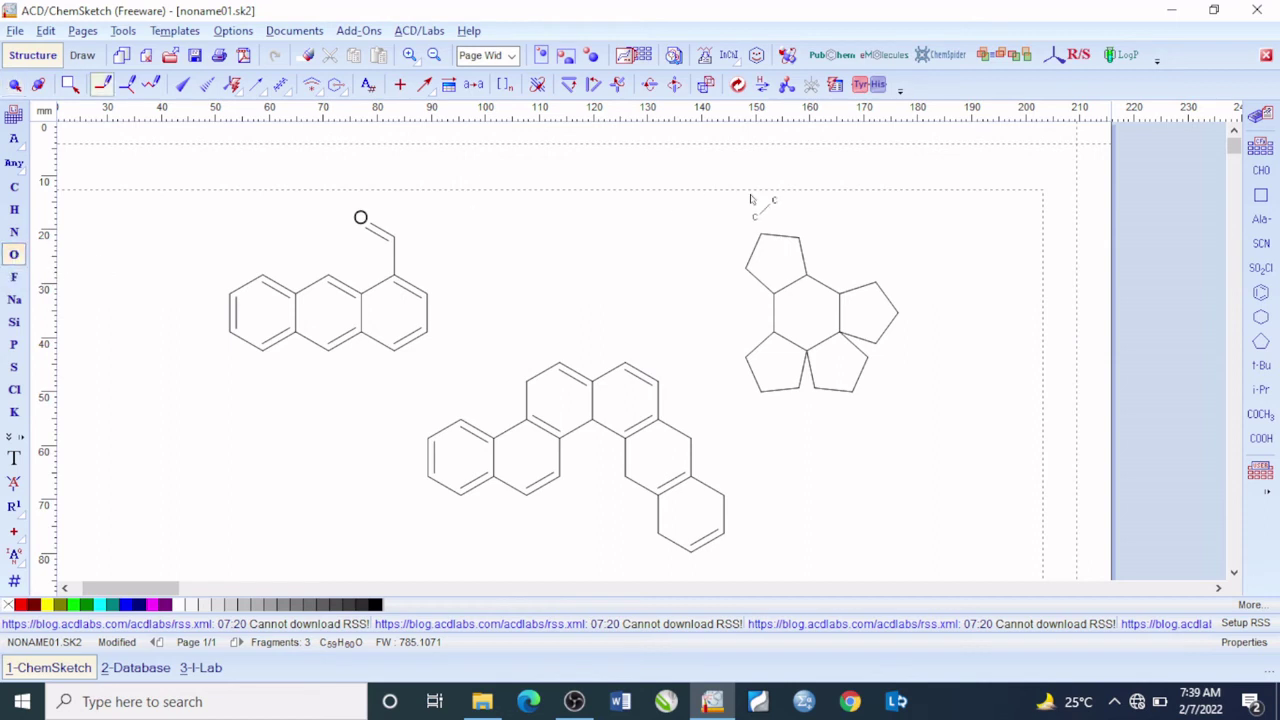
pyautogui.click(766, 240)
pyautogui.click(558, 362)
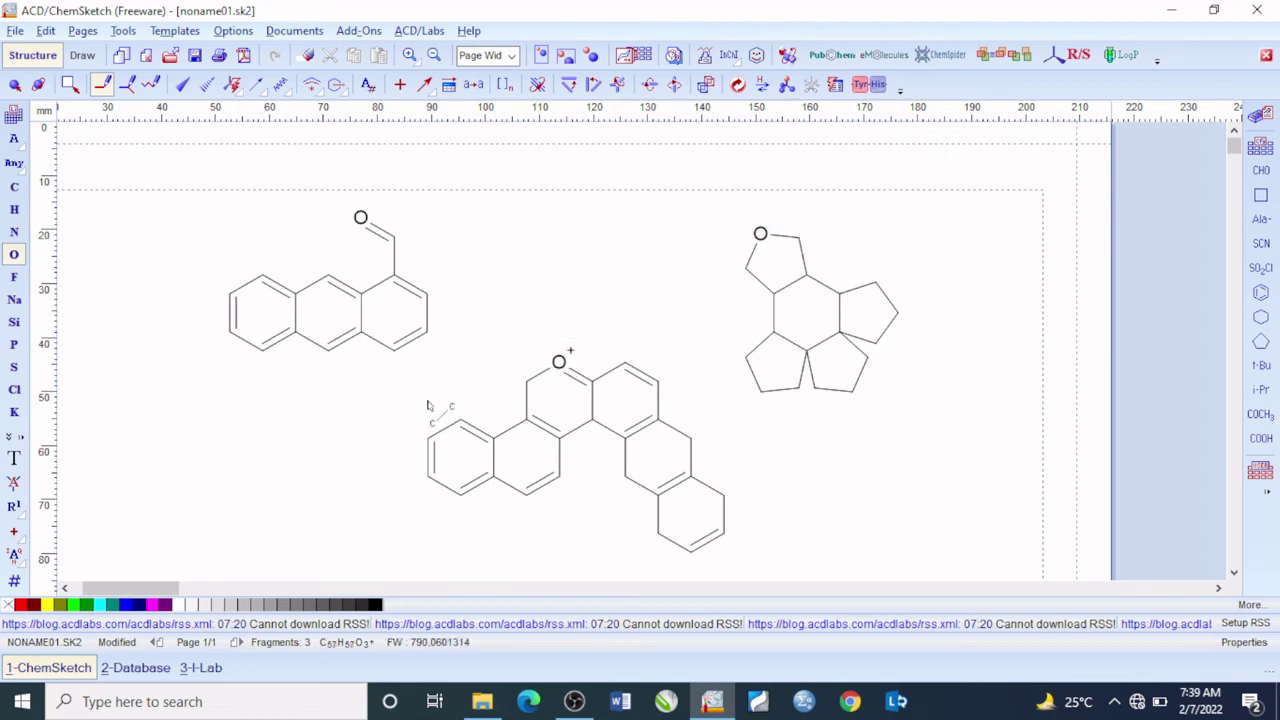
pyautogui.click(460, 419)
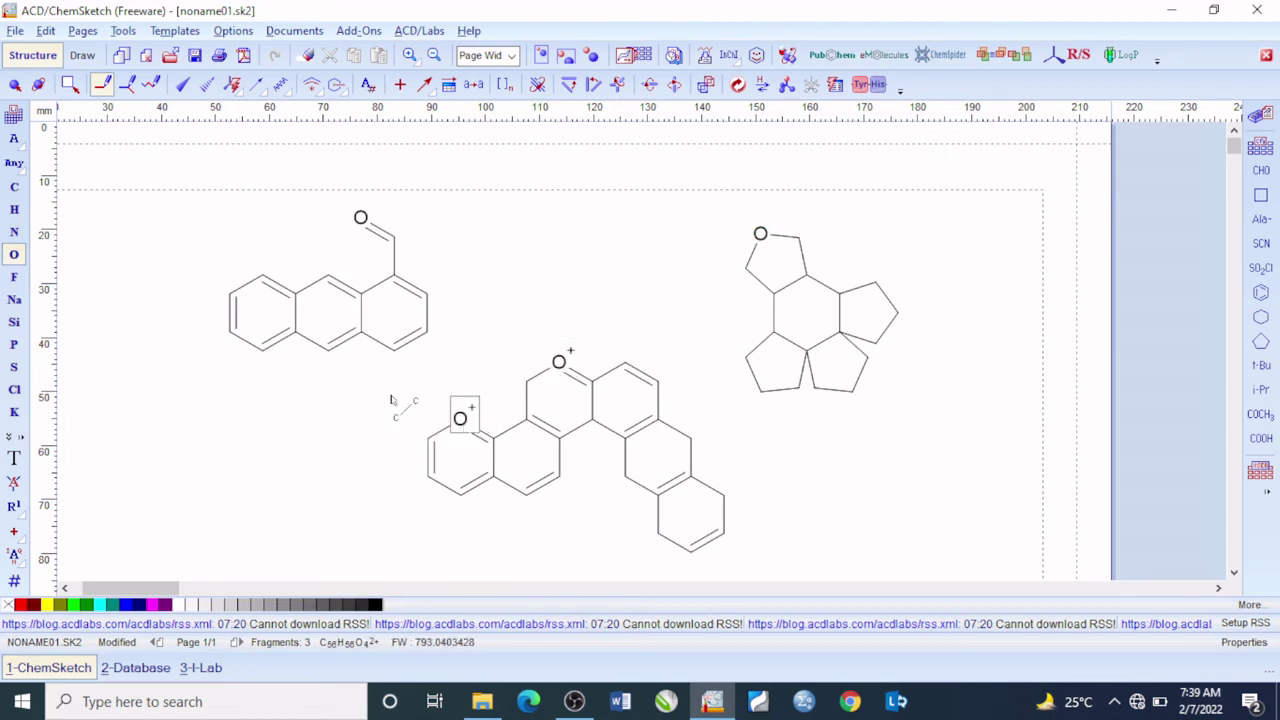
pyautogui.click(15, 84)
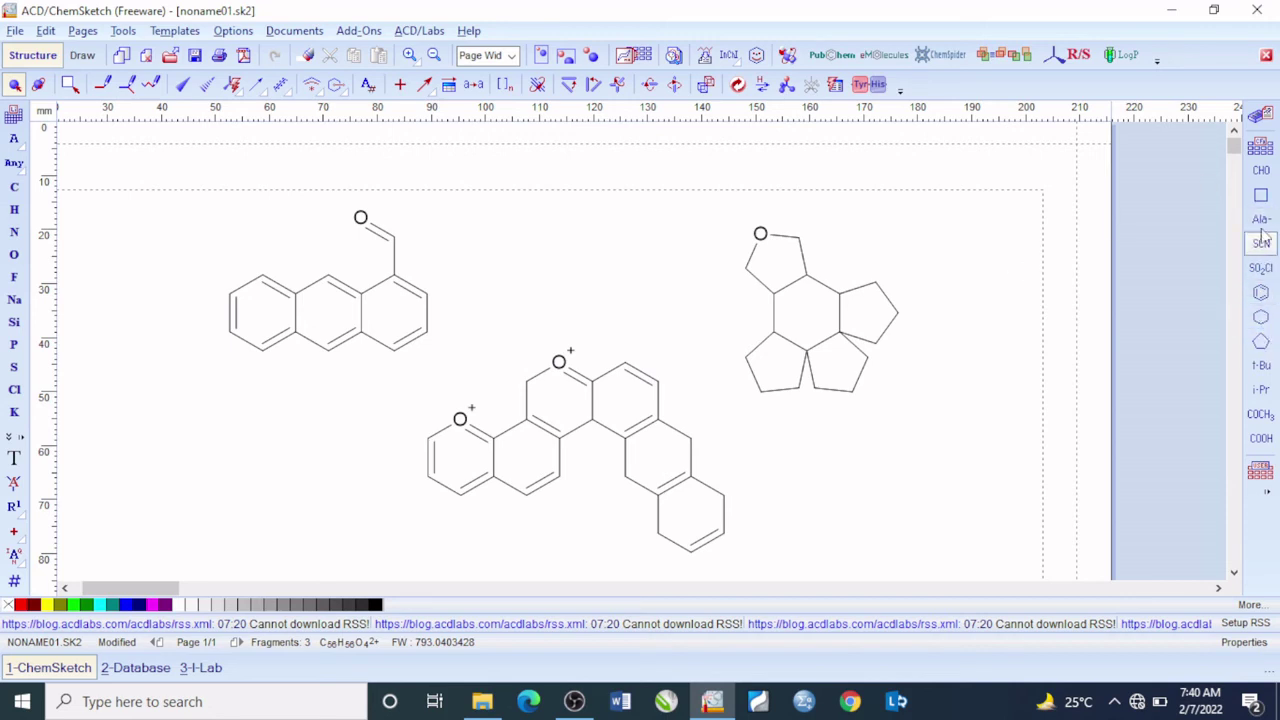
# - Add an OPO3H2 group from the Table of Radicals to the ring atom beside the upper O+
pyautogui.click(1260, 147)
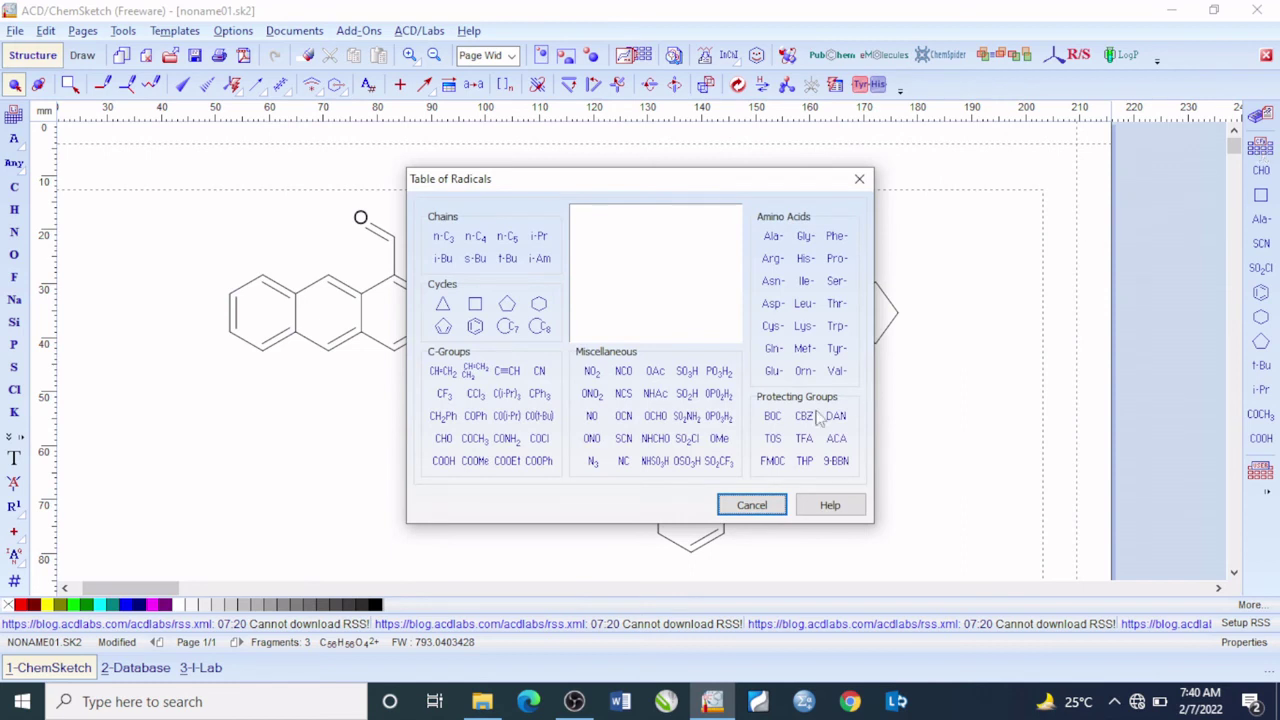
pyautogui.moveTo(718, 418)
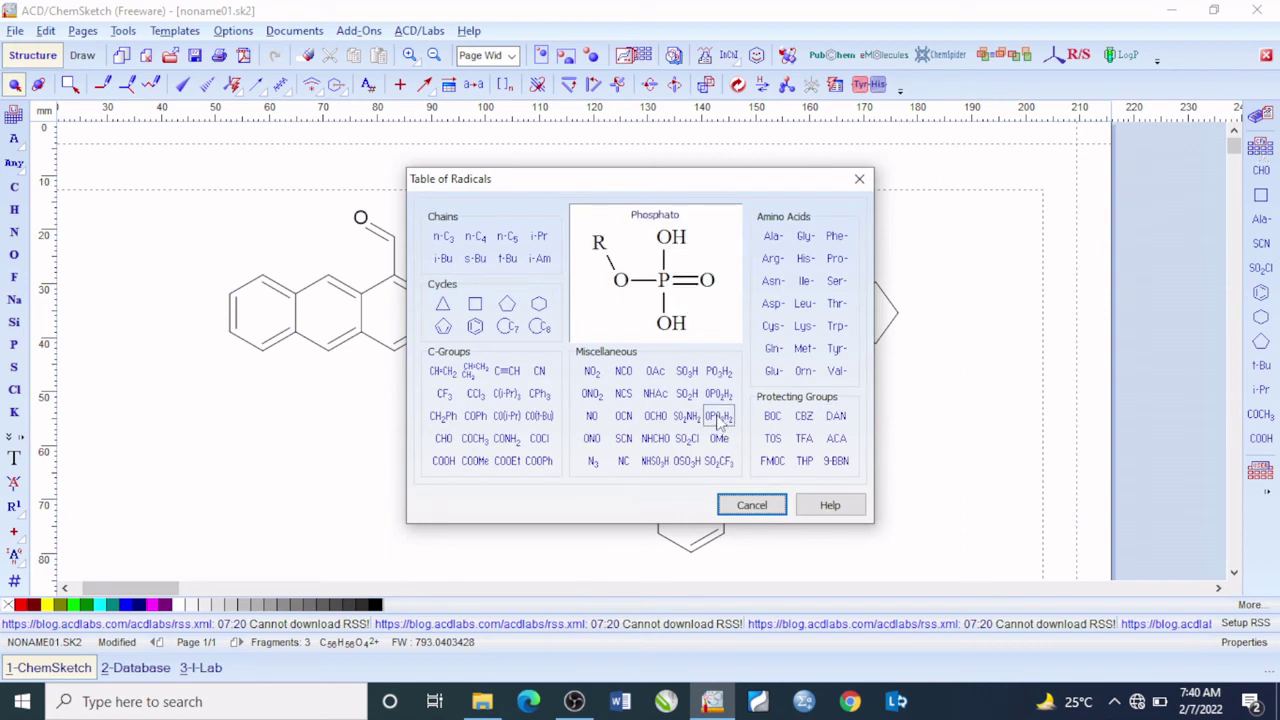
pyautogui.click(718, 418)
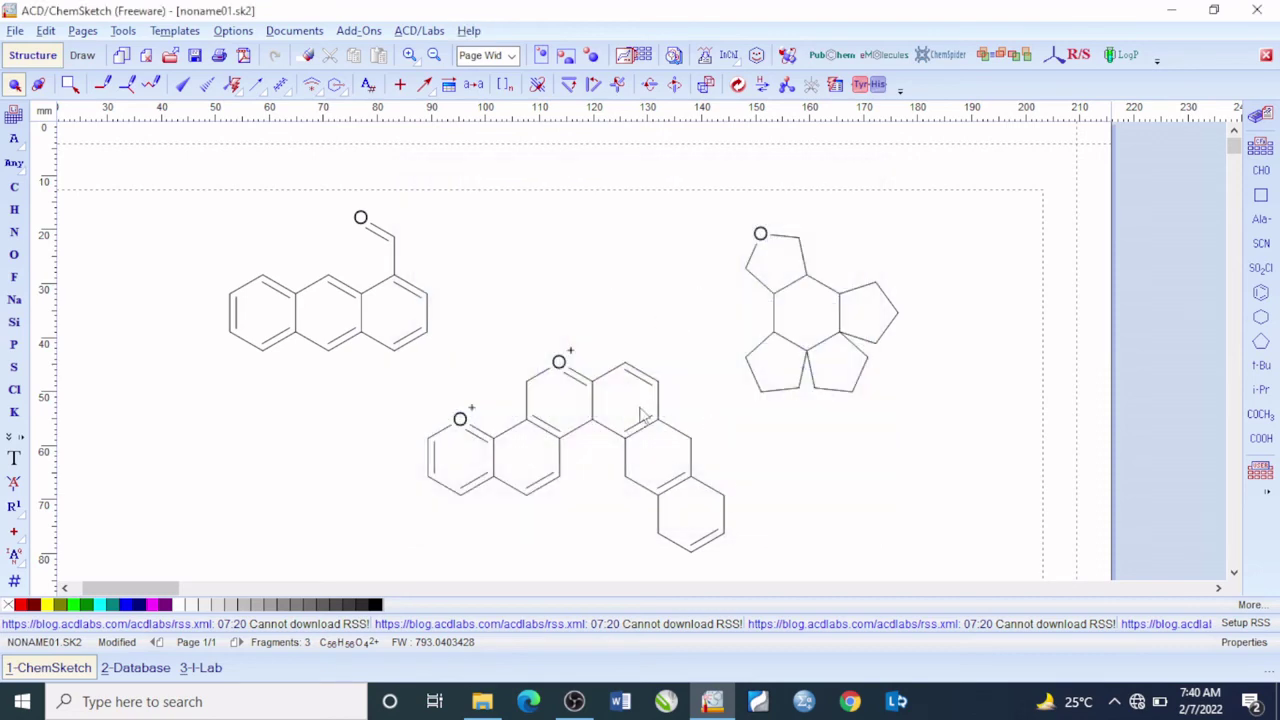
pyautogui.click(630, 366)
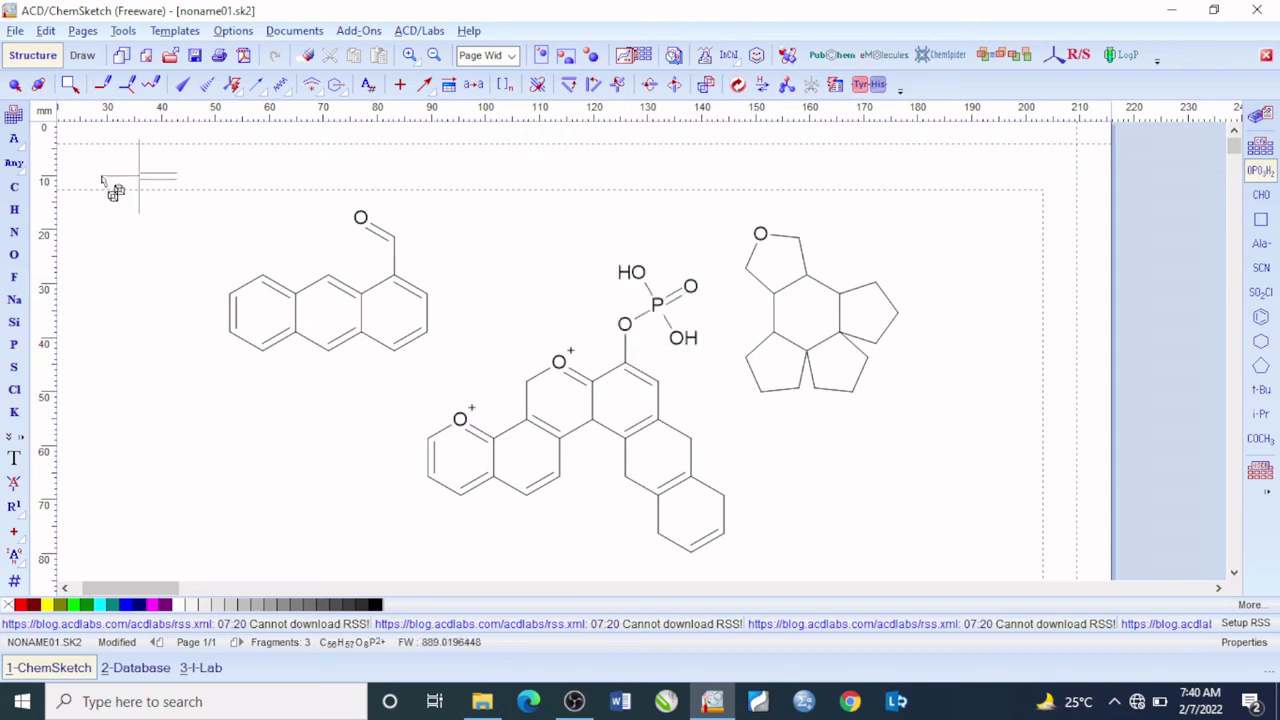
pyautogui.click(14, 85)
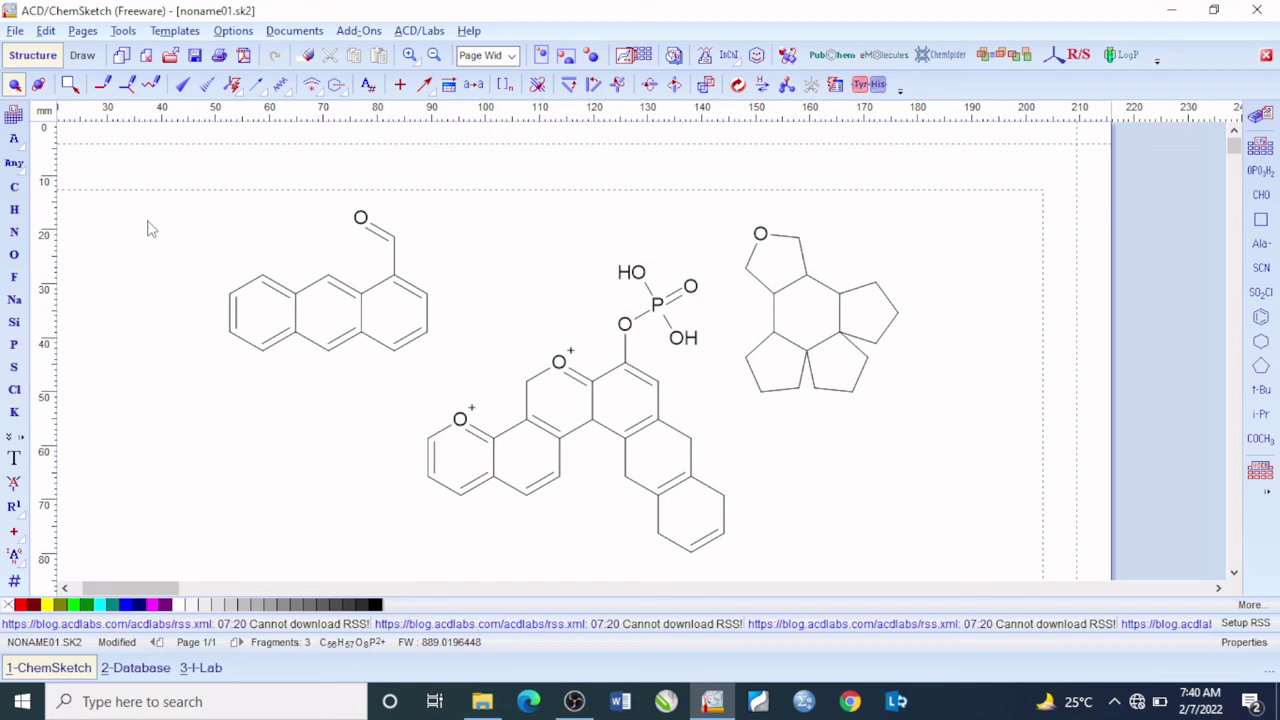
# - Save the drawing to the Desktop as 'Chem sketch' in Adobe Acrobat (*.pdf) format
pyautogui.click(15, 31)
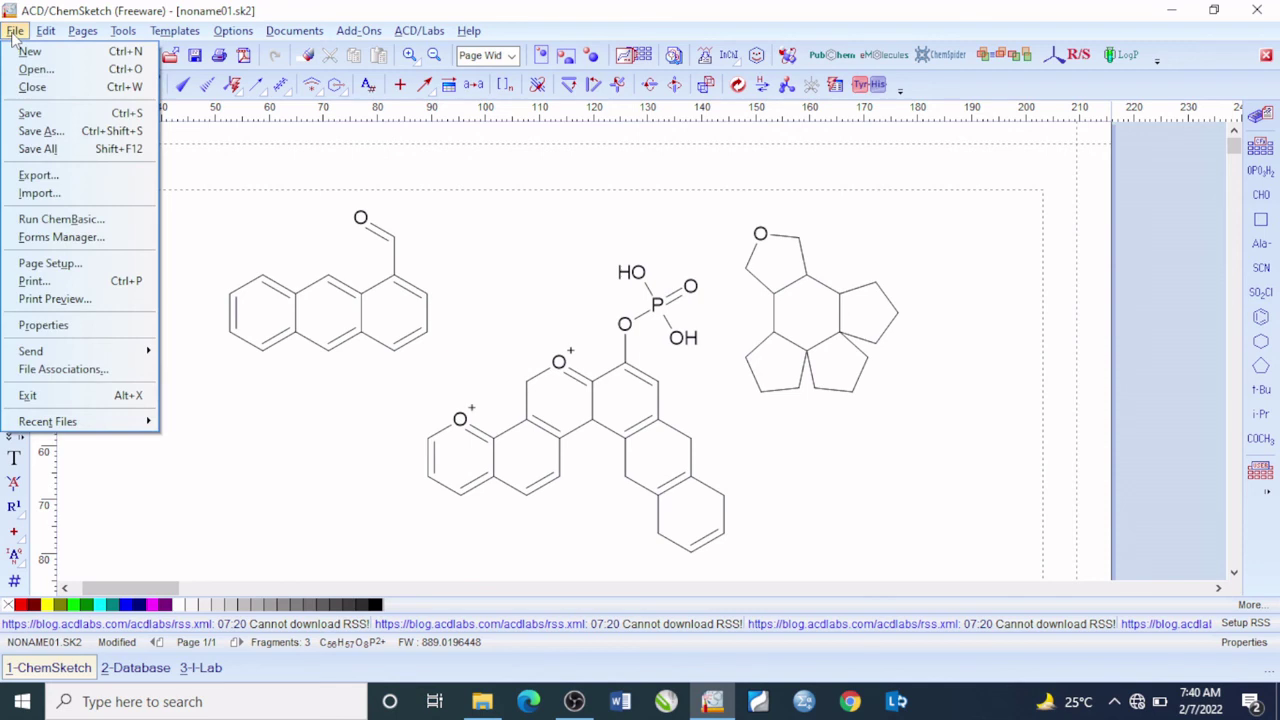
pyautogui.click(55, 120)
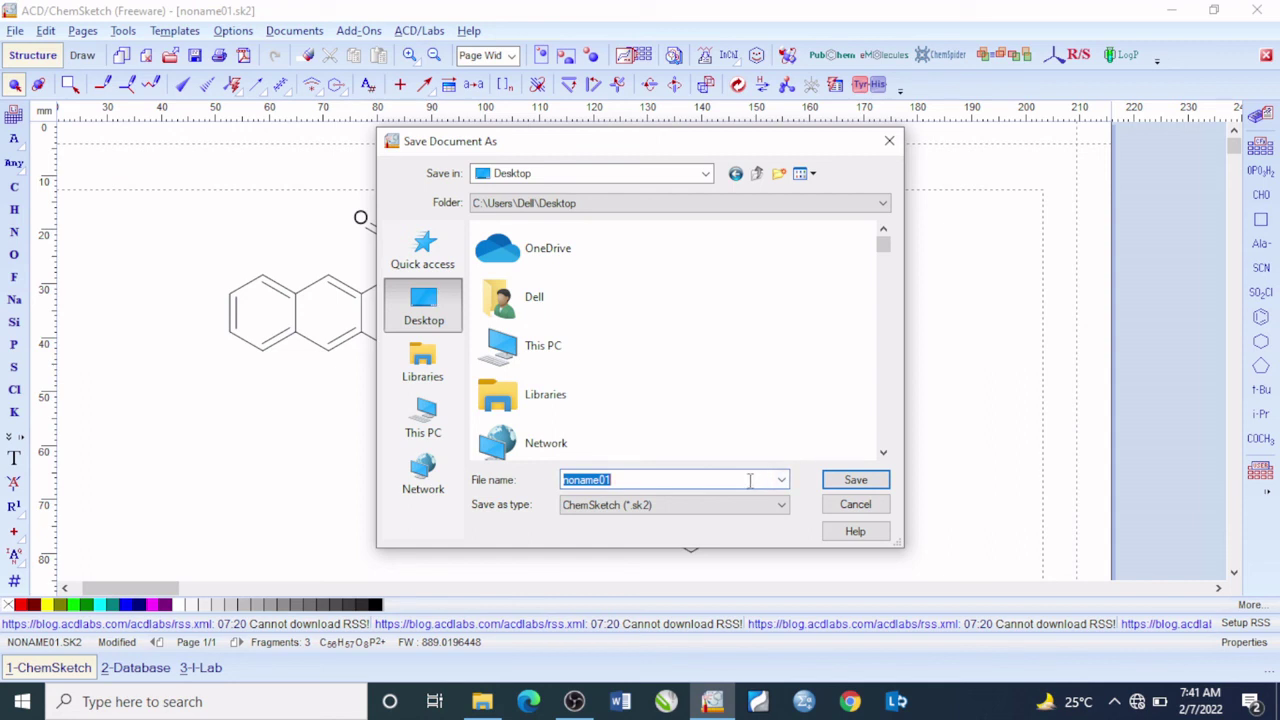
pyautogui.write('Chem')
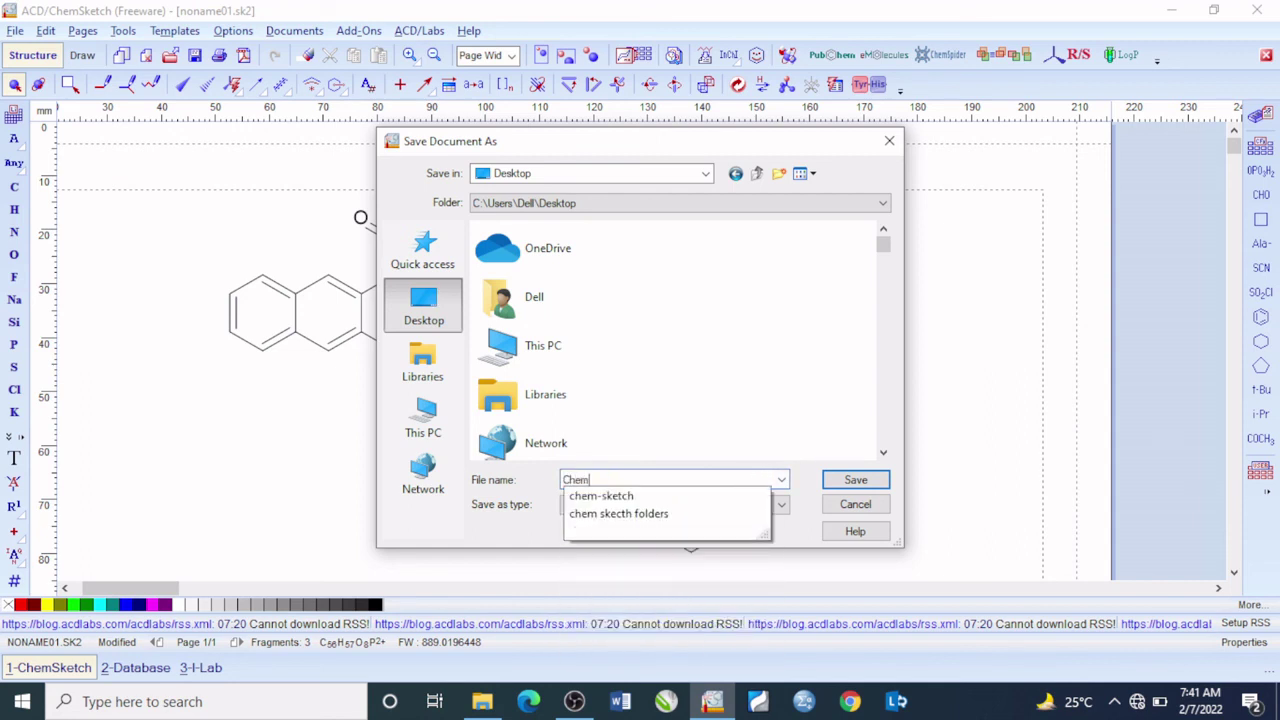
pyautogui.write(' sketch')
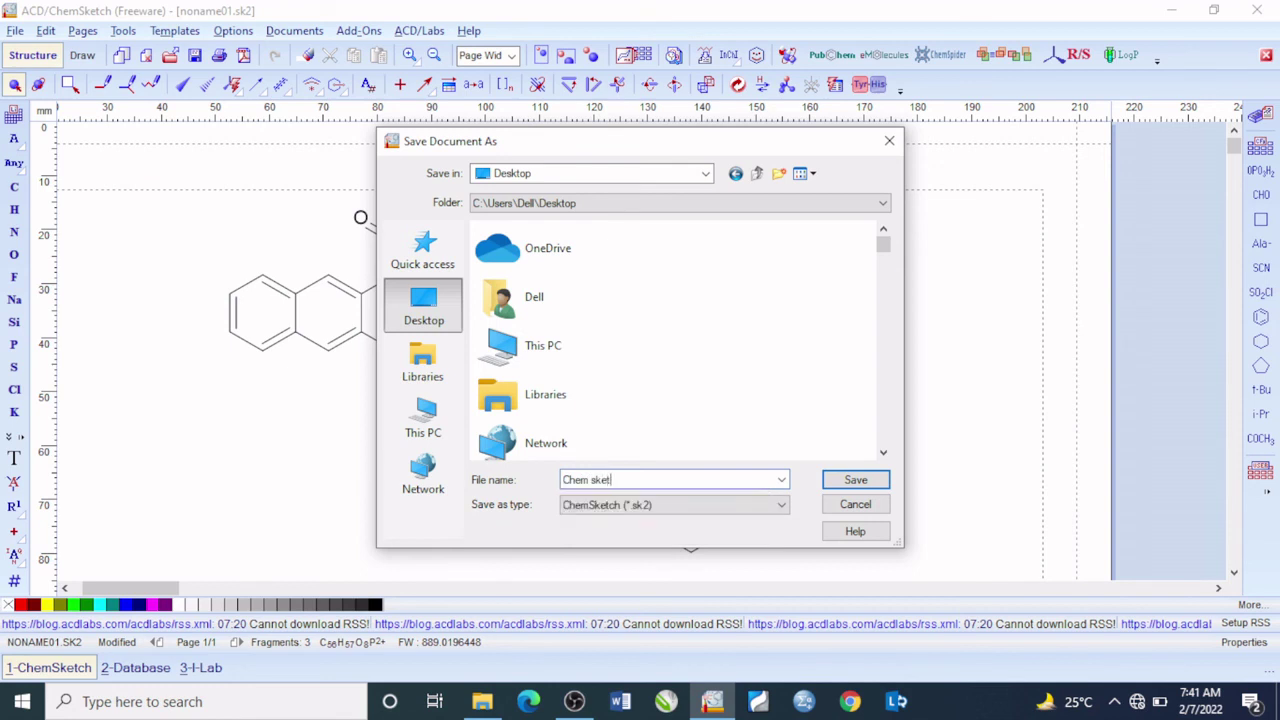
pyautogui.click(697, 508)
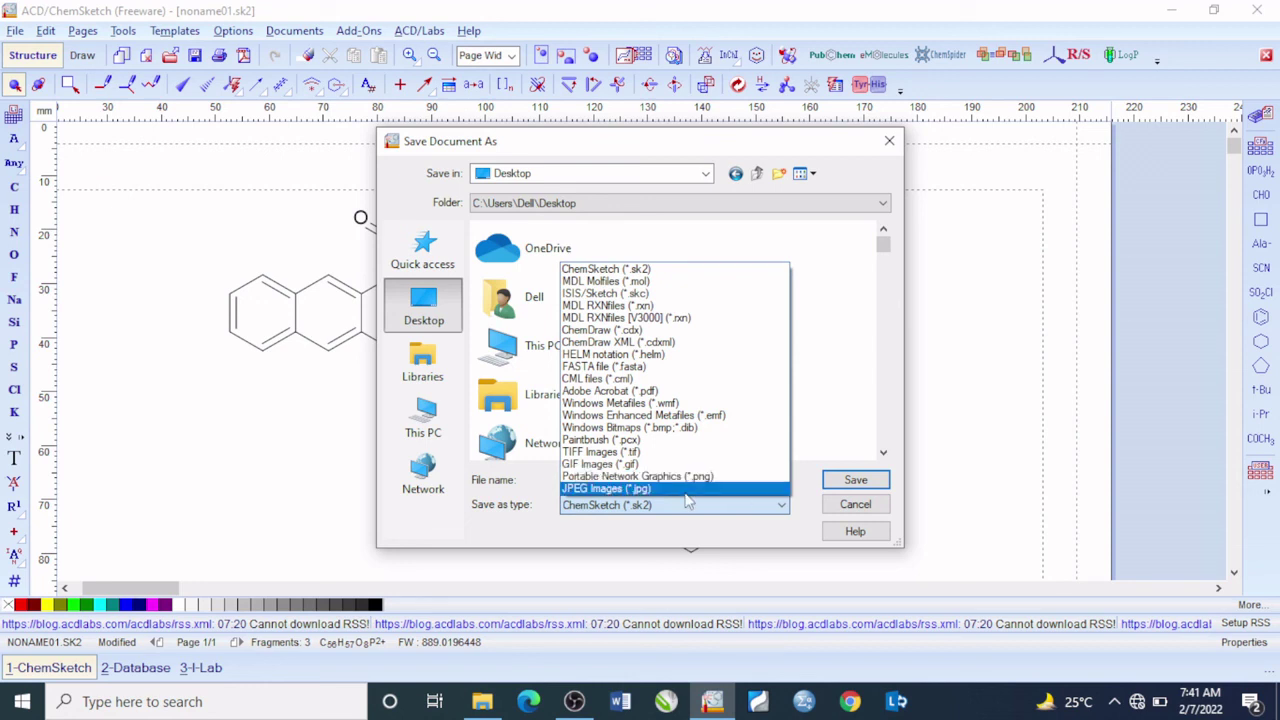
pyautogui.click(677, 396)
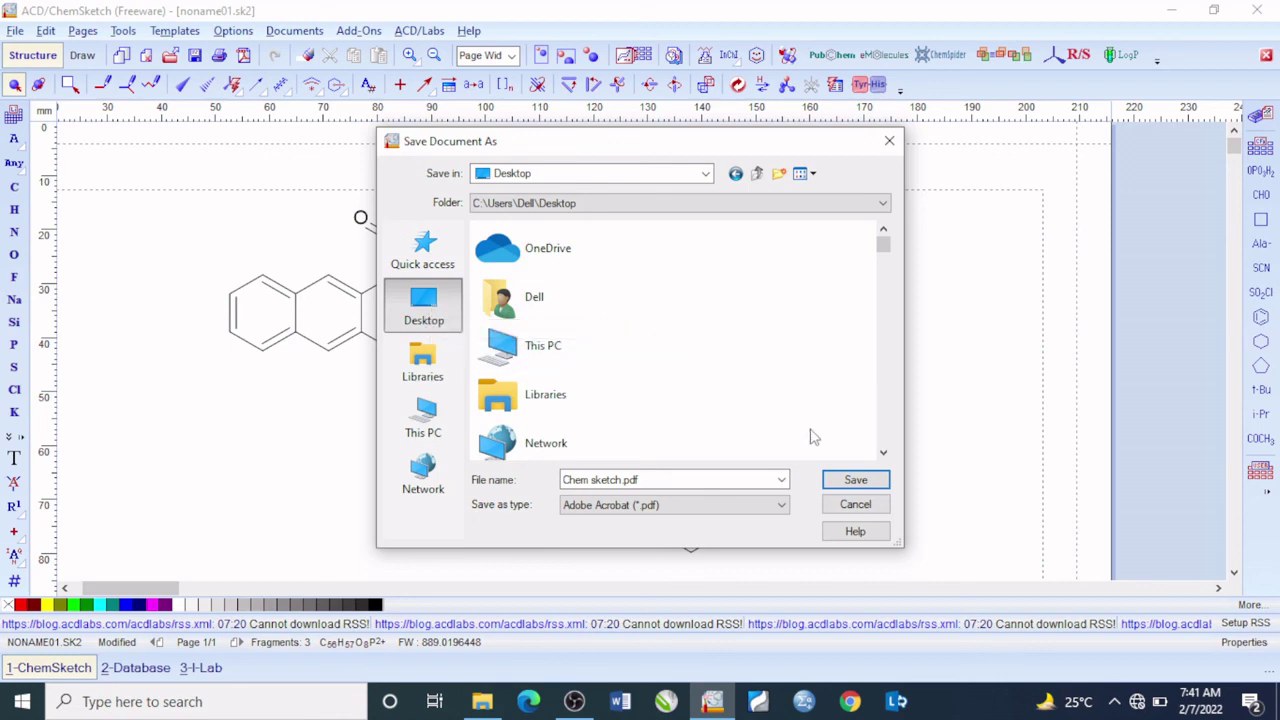
pyautogui.click(844, 484)
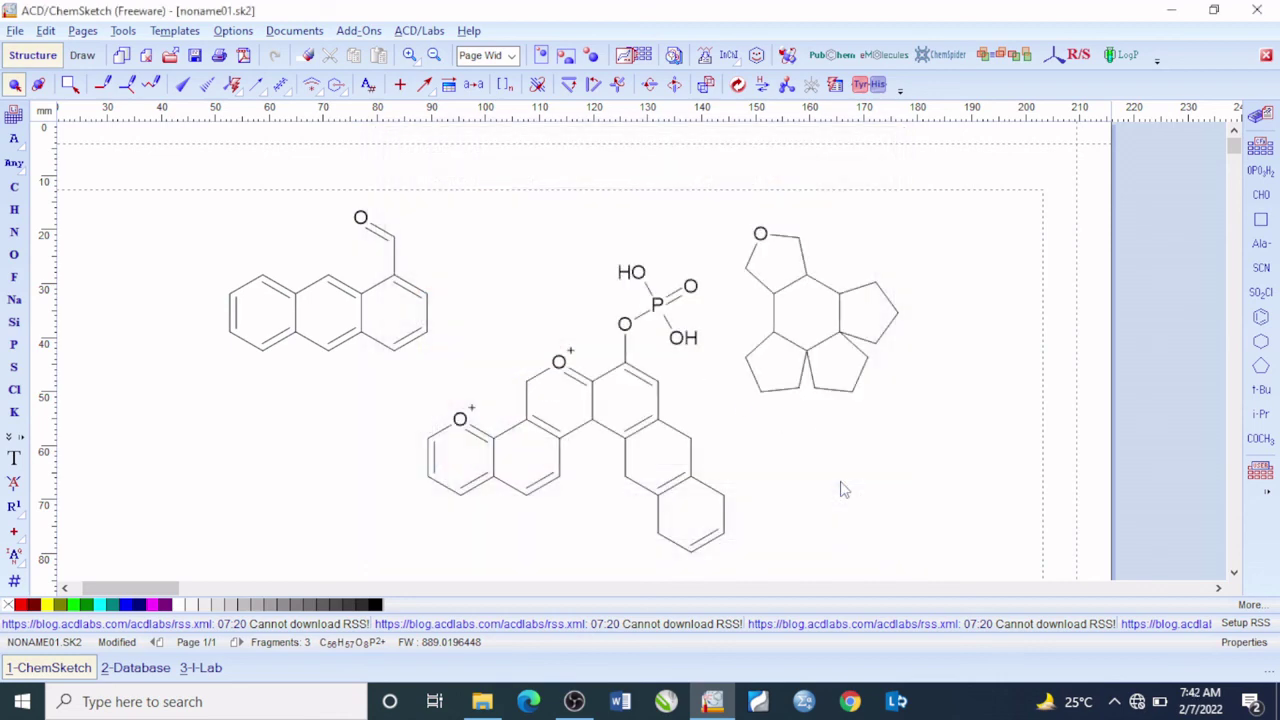